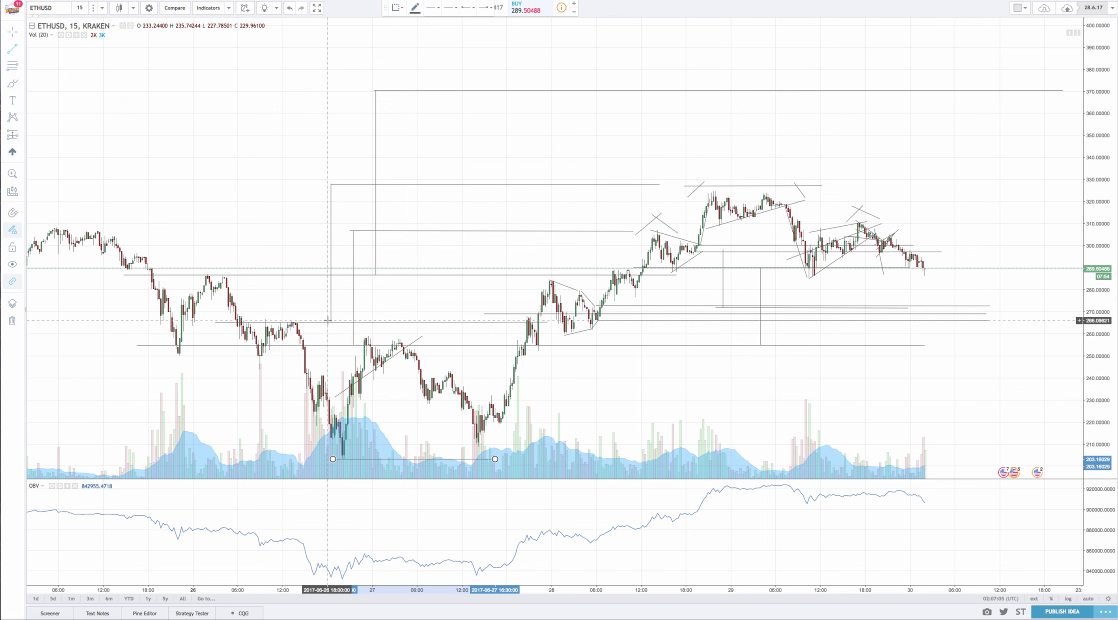
Mark the June 26 low with a V of two trend lines, from about 257 down to 244 and back up to 254
{"action": "left_click", "coordinate": [233, 340]}
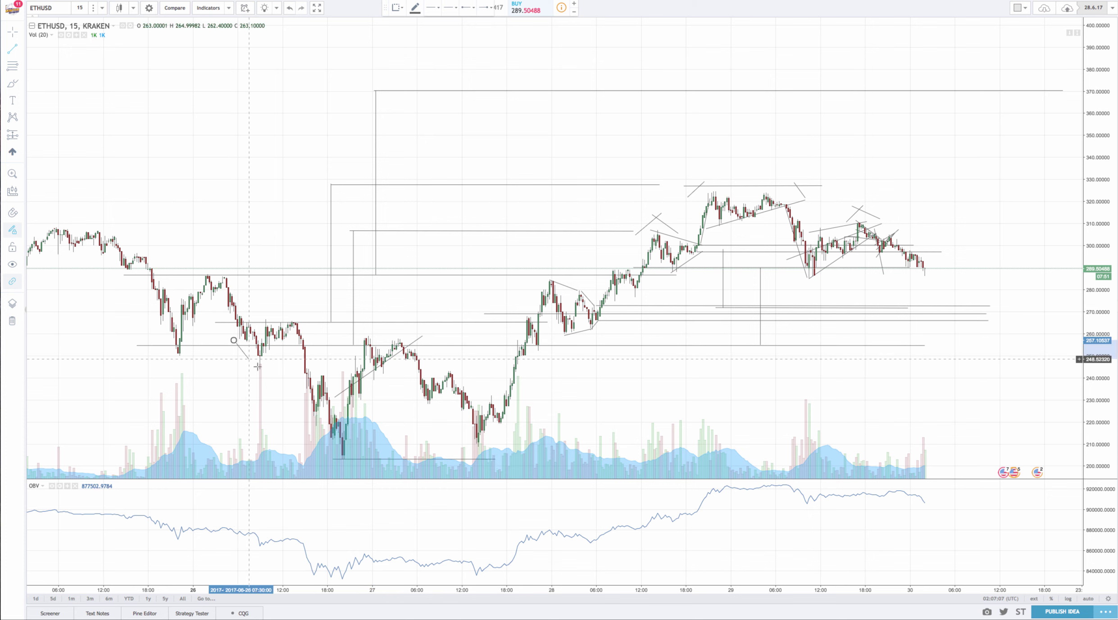
{"action": "left_click", "coordinate": [261, 369]}
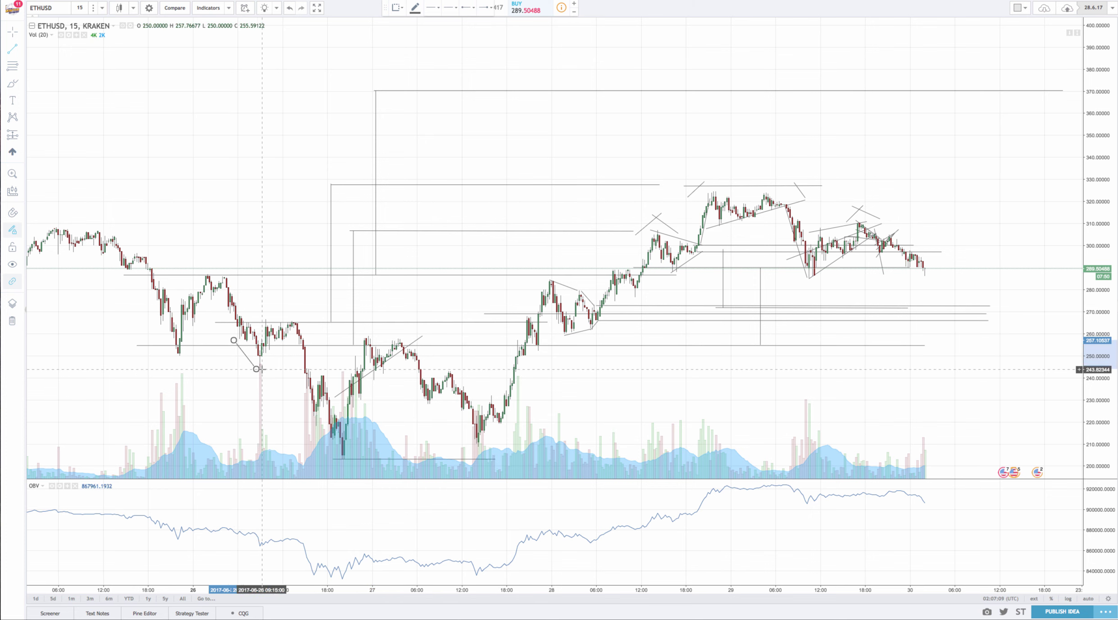
{"action": "left_click", "coordinate": [288, 348]}
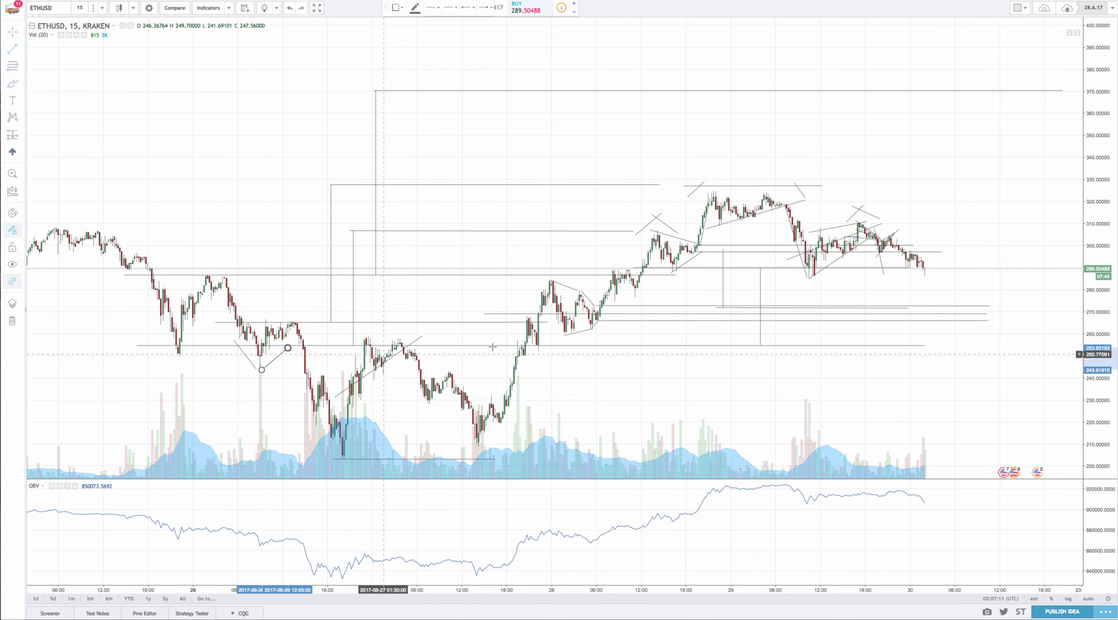
Mark the pullback low late on June 27 with two trend lines, from about 259 to 246 and back up to 256
{"action": "left_click", "coordinate": [515, 335]}
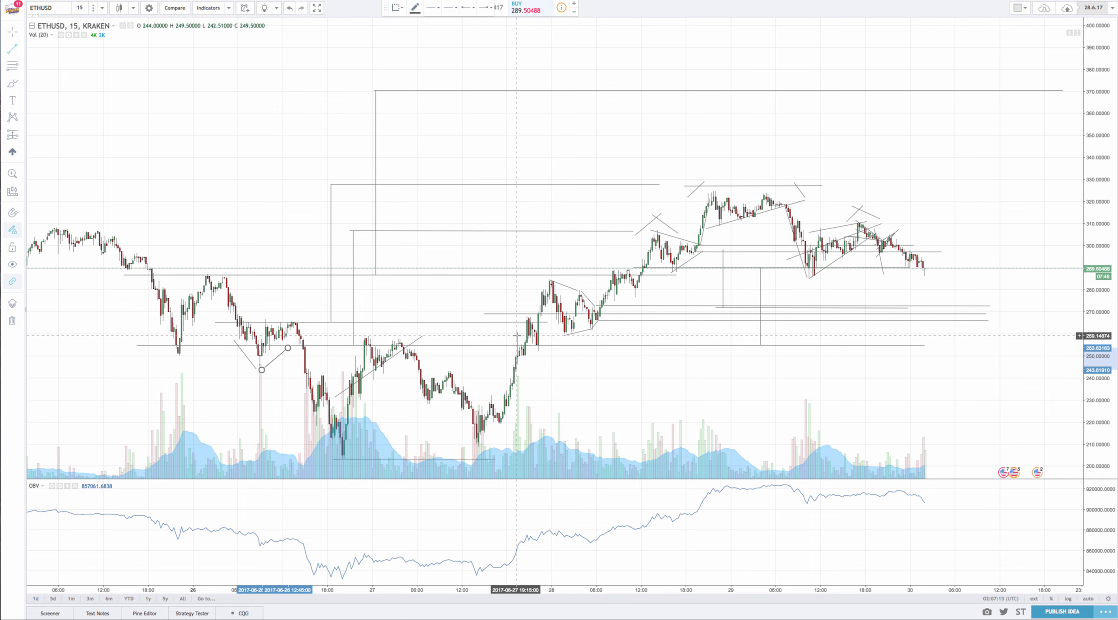
{"action": "left_click", "coordinate": [540, 364]}
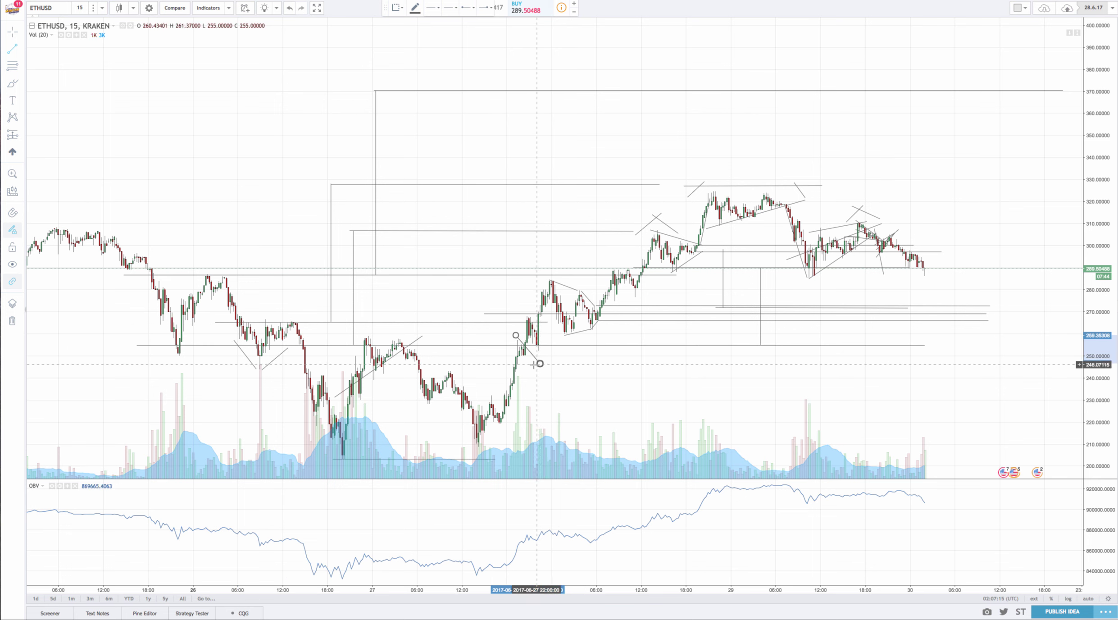
{"action": "left_click", "coordinate": [529, 365]}
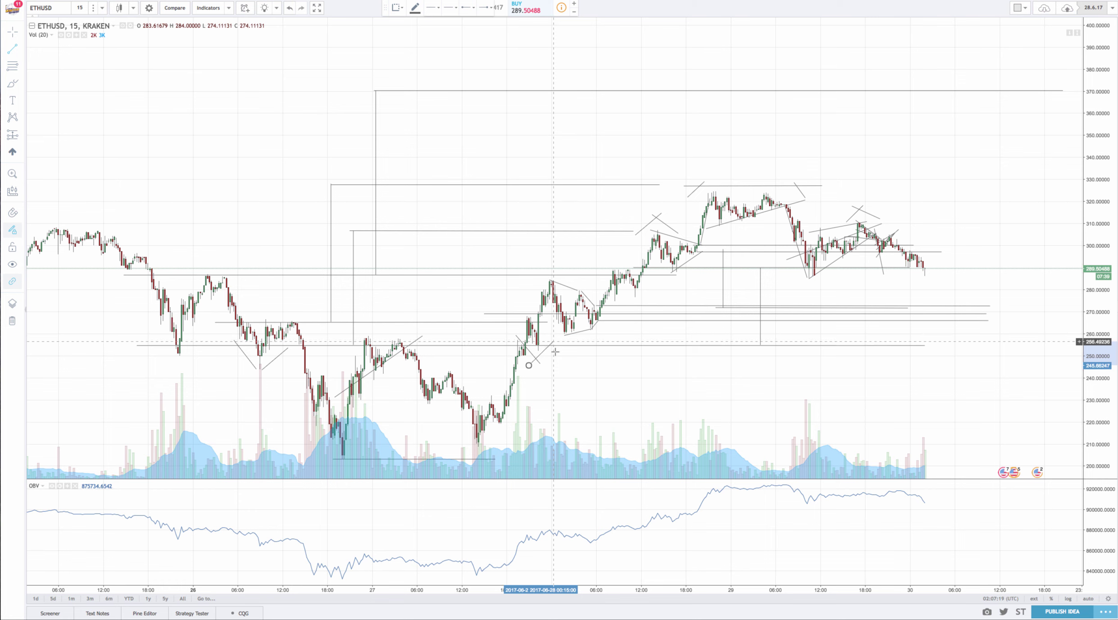
{"action": "left_click", "coordinate": [550, 342]}
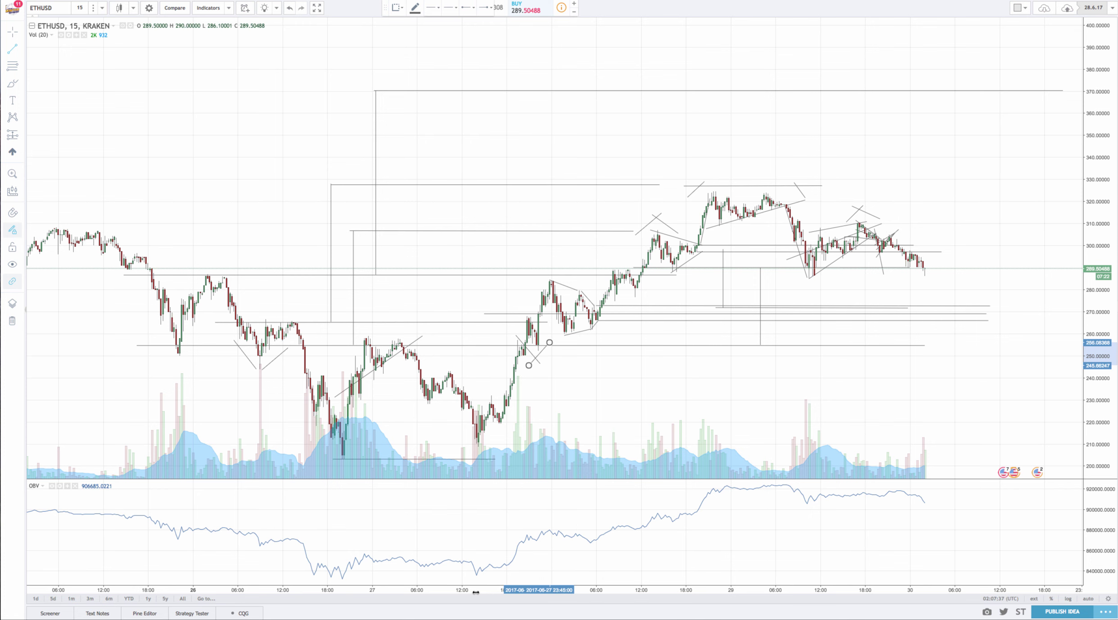
Draw a descending trend line from the June 29 17:00 peak at about 313 to 290 at June 30 03:00
{"action": "left_click_drag", "start_coordinate": [476, 592], "coordinate": [554, 594]}
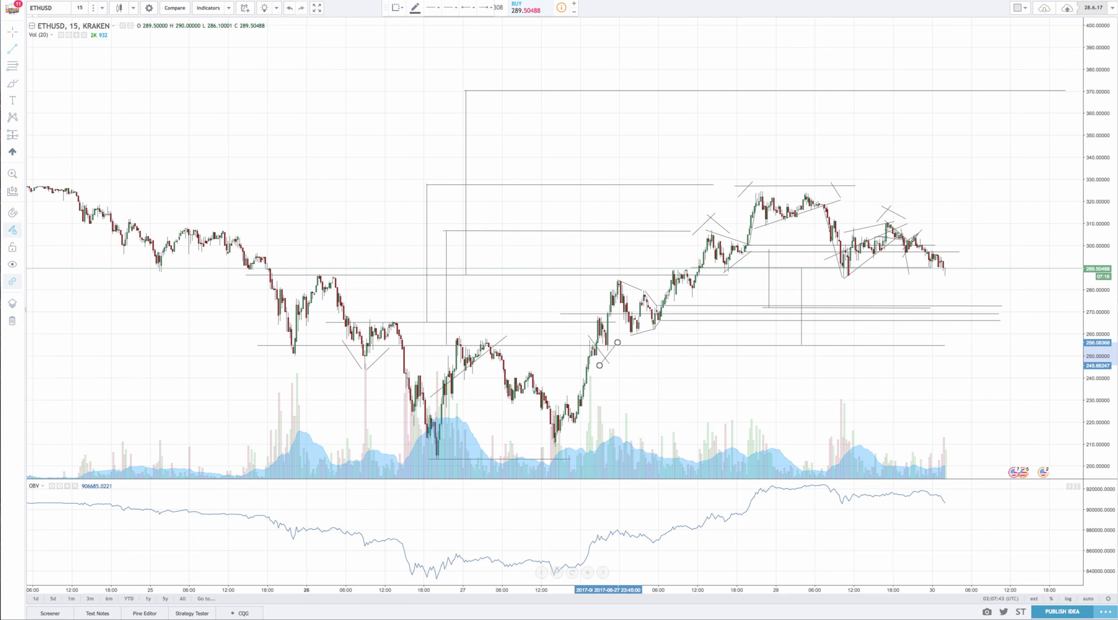
{"action": "left_click_drag", "start_coordinate": [681, 593], "coordinate": [560, 592]}
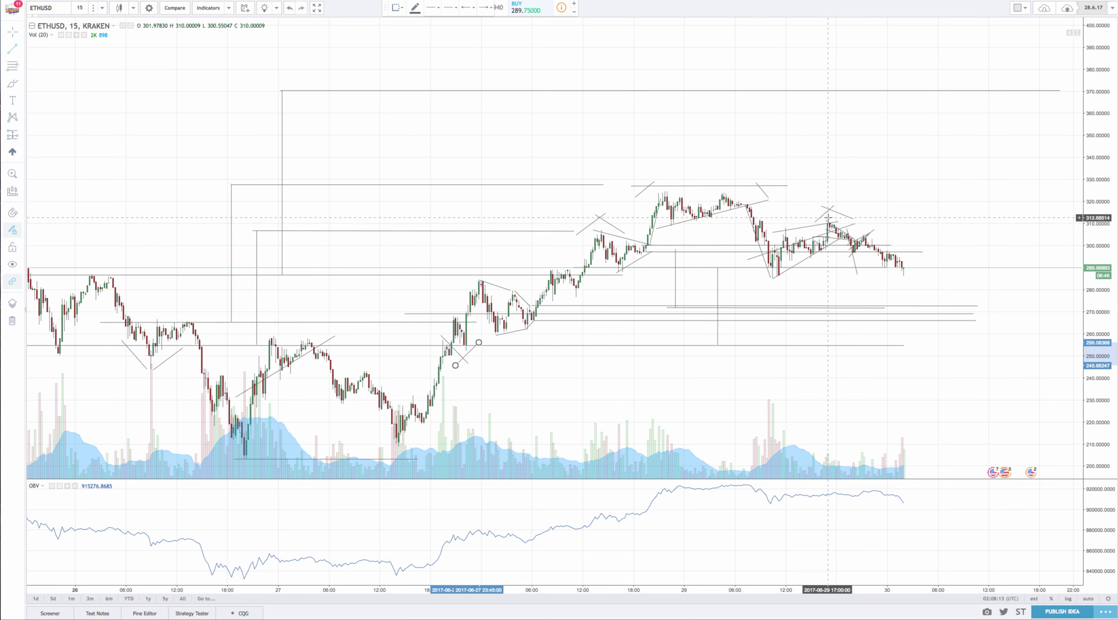
{"action": "left_click", "coordinate": [848, 227]}
{"action": "left_click_drag", "start_coordinate": [848, 228], "coordinate": [910, 267]}
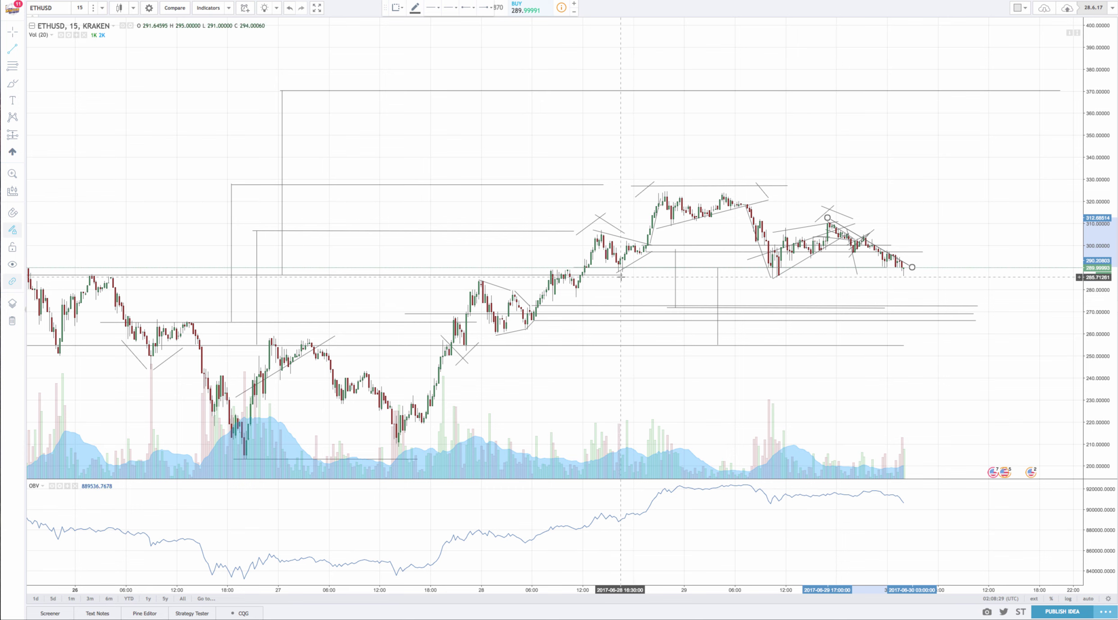
Sketch a projected path beyond the latest candle, rising from about 287 to 301, with a second line from 298 down to 282
{"action": "left_click", "coordinate": [905, 273]}
{"action": "left_click", "coordinate": [918, 242]}
{"action": "left_click", "coordinate": [921, 250]}
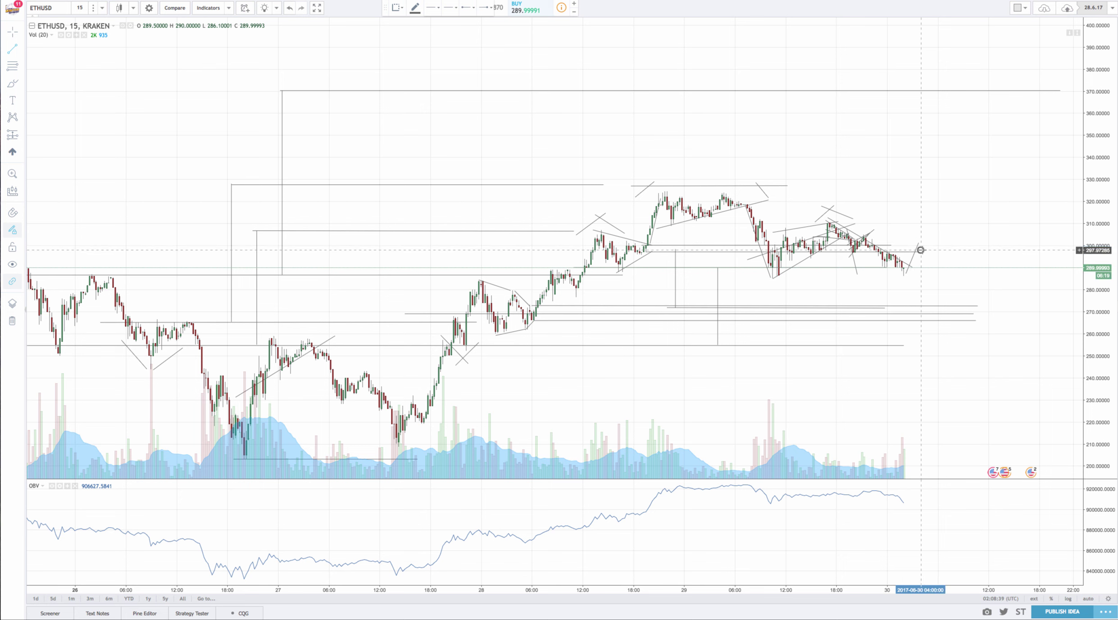
{"action": "left_click", "coordinate": [957, 285]}
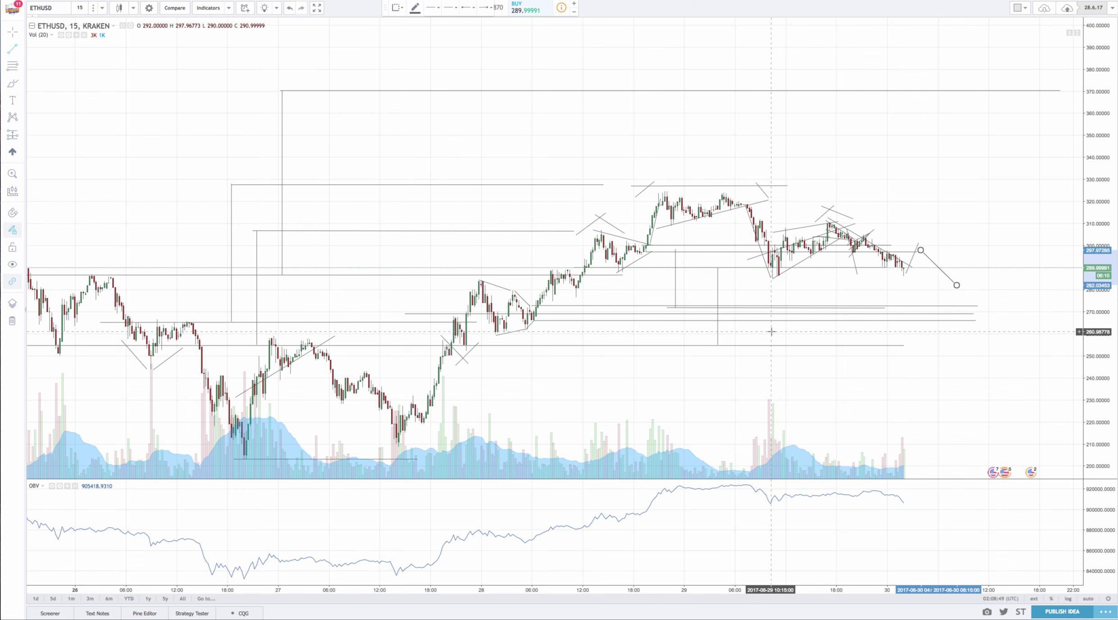
Mark the downside target with a short horizontal line at about 255, from June 30 06:30 to 15:30
{"action": "left_click", "coordinate": [942, 345]}
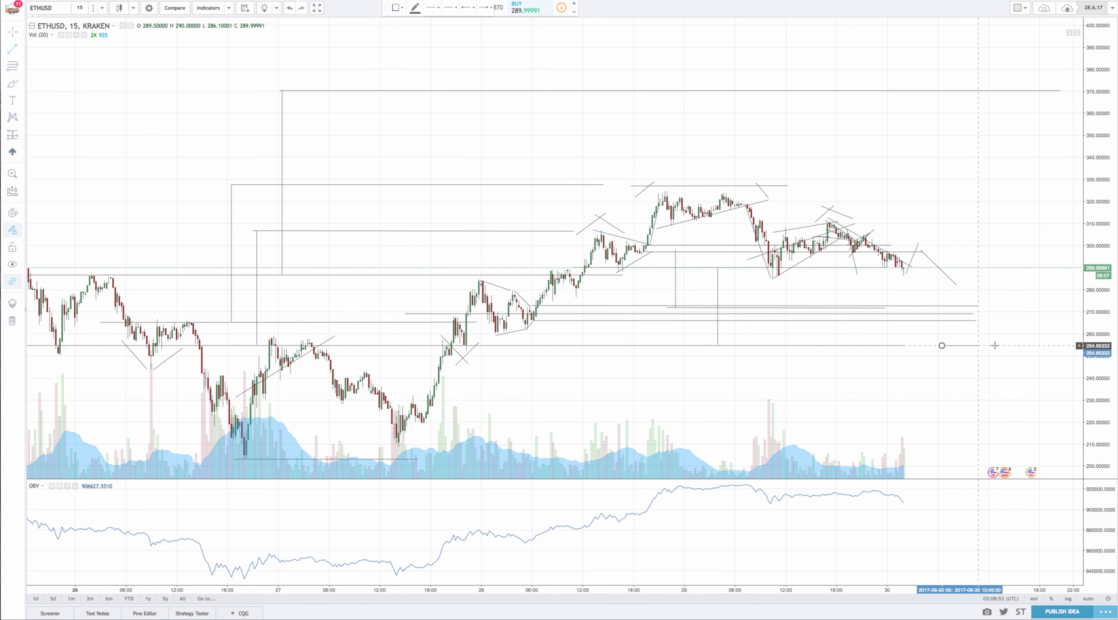
{"action": "left_click", "coordinate": [1018, 345]}
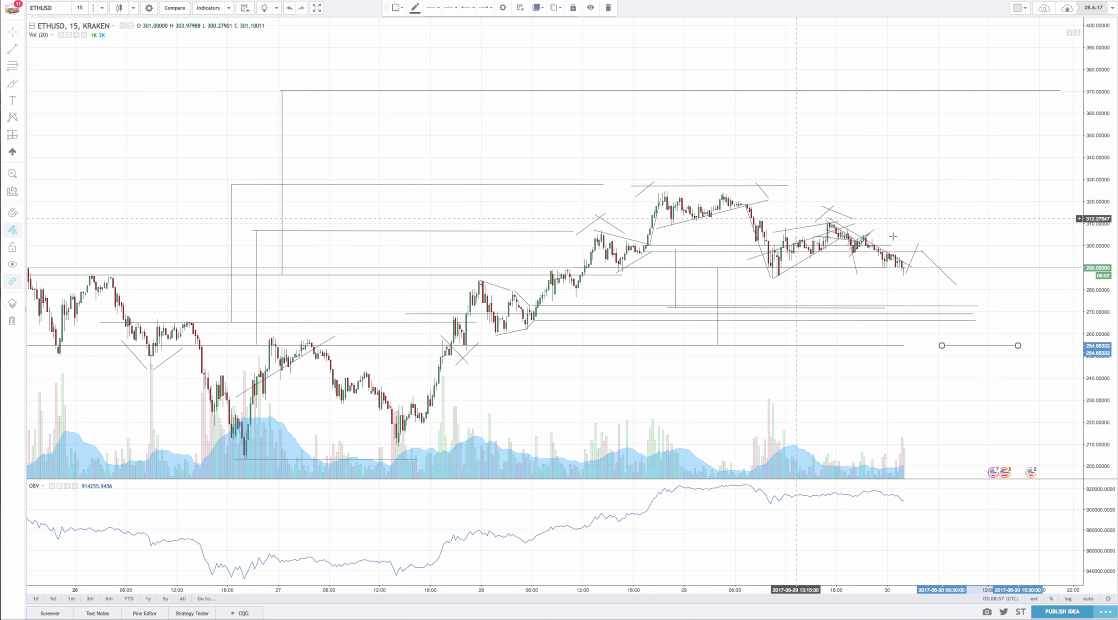
{"action": "left_click_drag", "start_coordinate": [919, 246], "coordinate": [926, 251]}
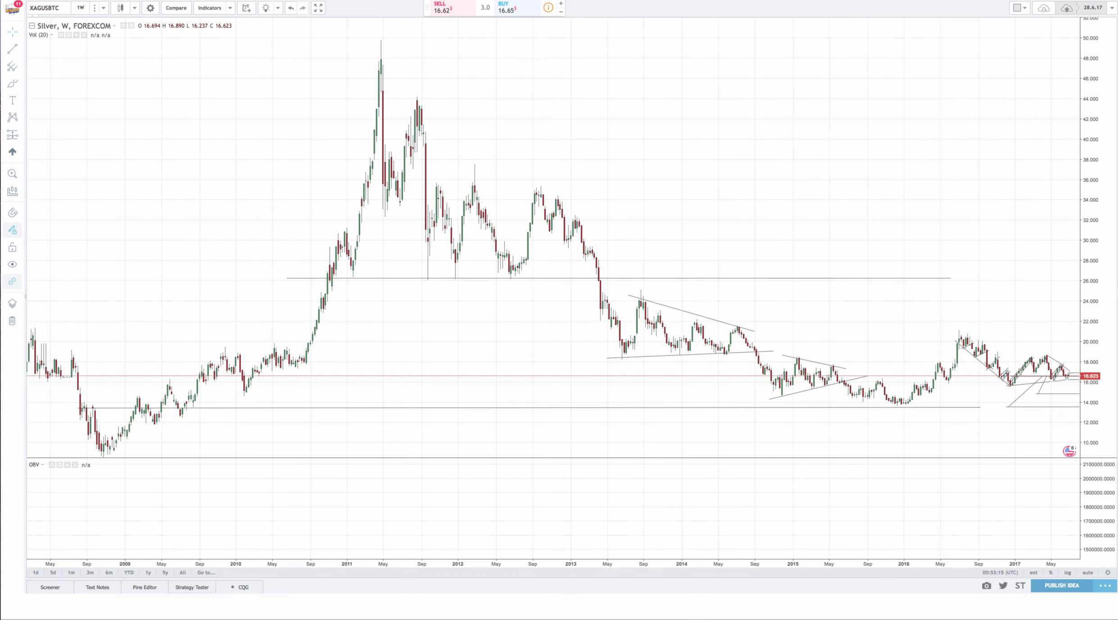
Switch the chart to ETHBTC from Poloniex with a 45-minute interval
{"action": "left_click", "coordinate": [61, 8]}
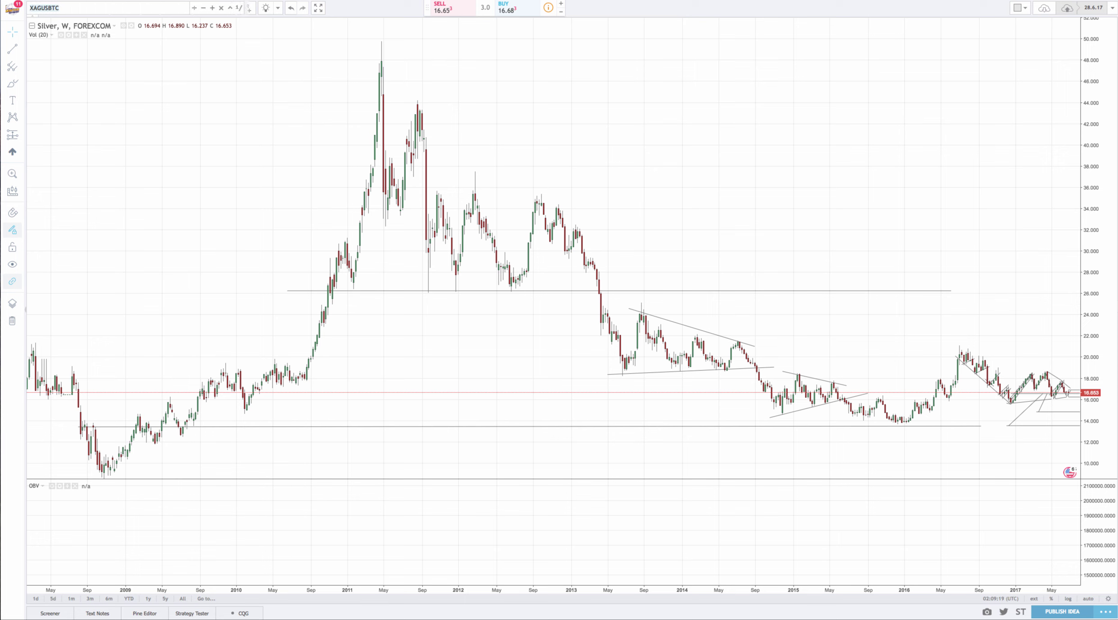
{"action": "key", "text": "BackSpace"}
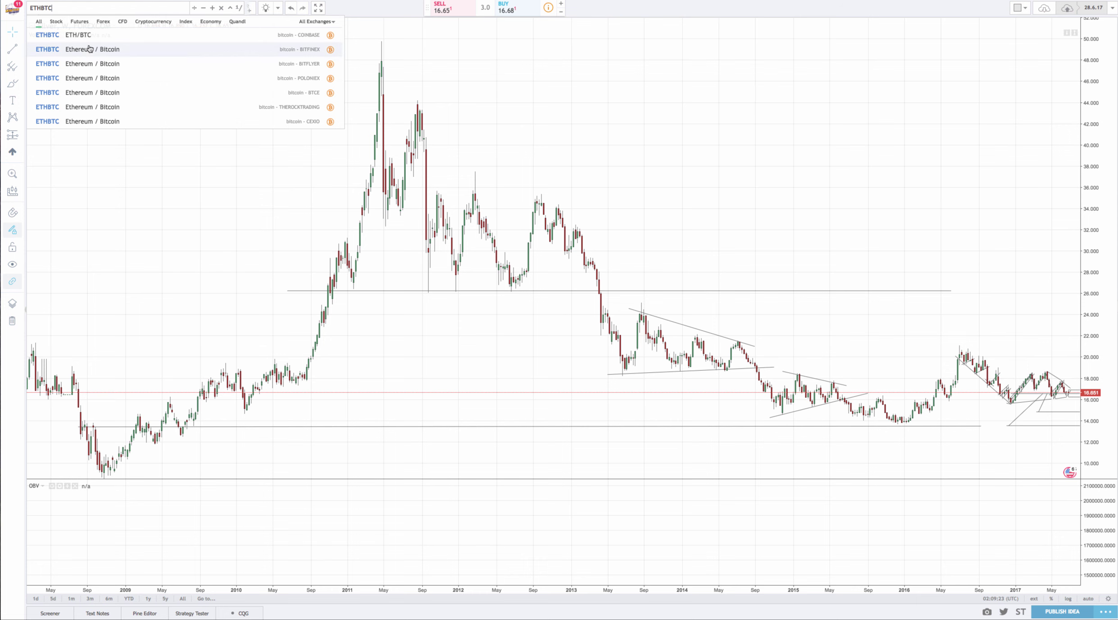
{"action": "left_click", "coordinate": [103, 77]}
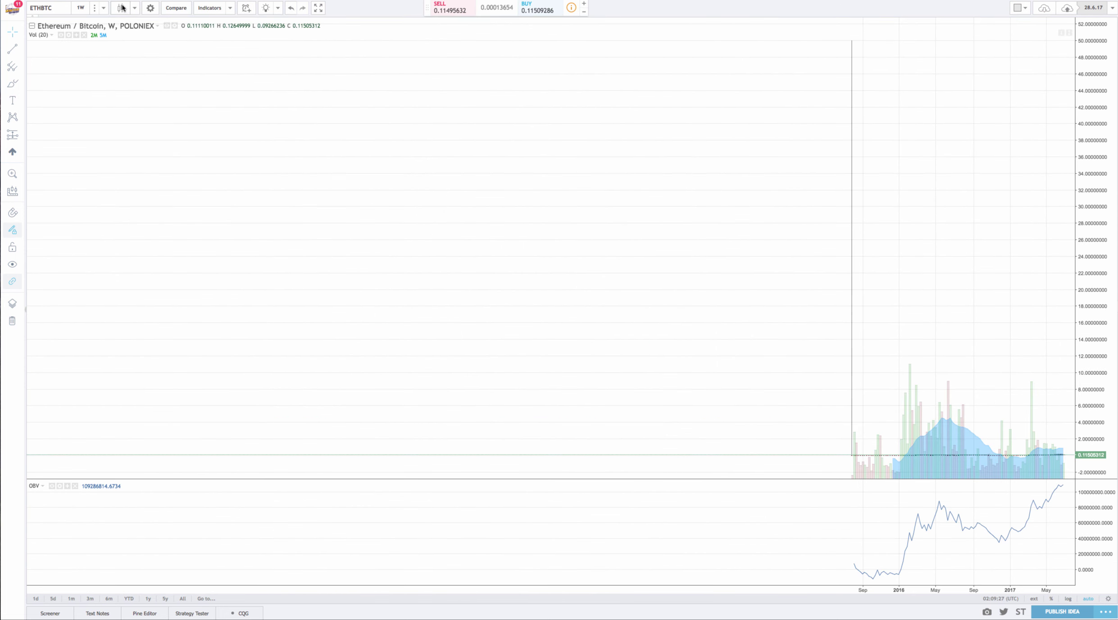
{"action": "left_click", "coordinate": [81, 9]}
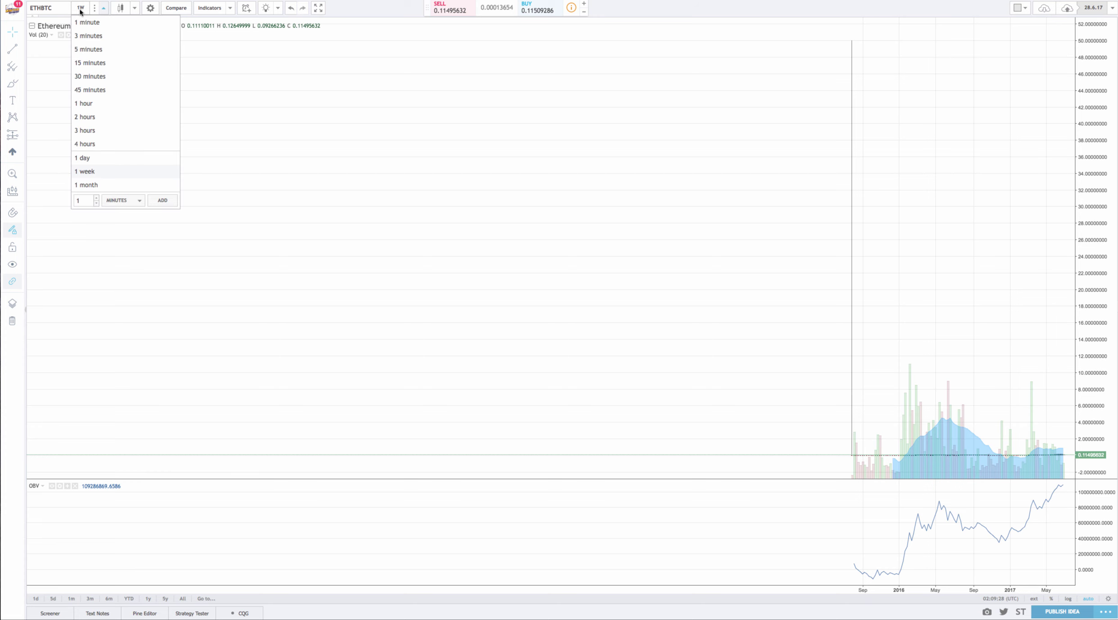
{"action": "left_click", "coordinate": [95, 90]}
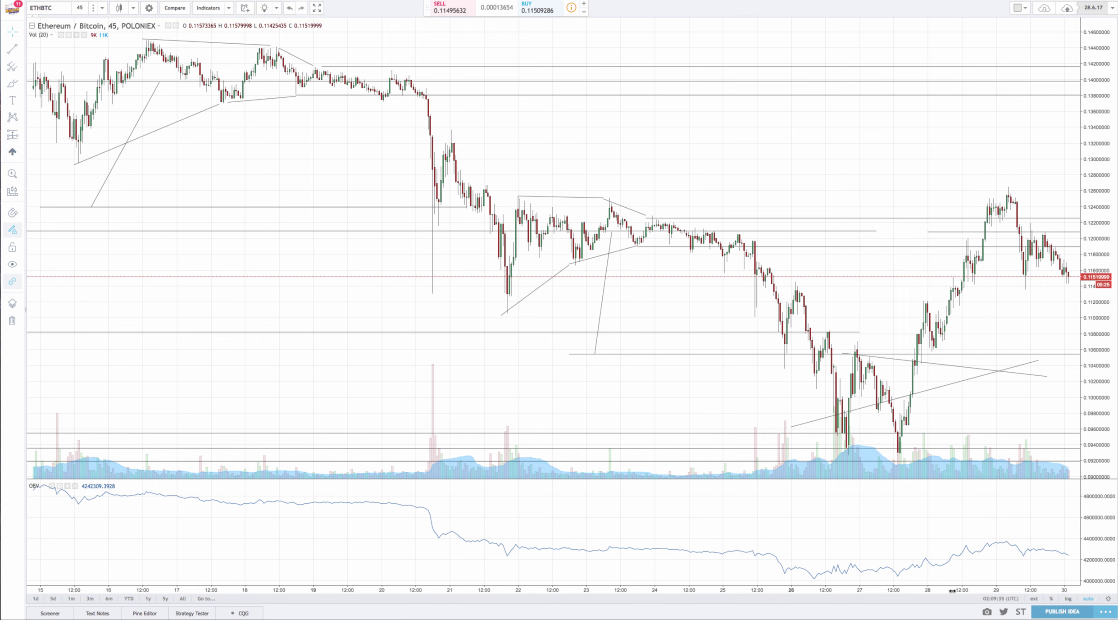
Extend the horizontal line near 0.108 to June 28 10:30 and set the chart interval to 15 minutes
{"action": "scroll", "coordinate": [952, 590], "scroll_direction": "up", "scroll_amount": 5}
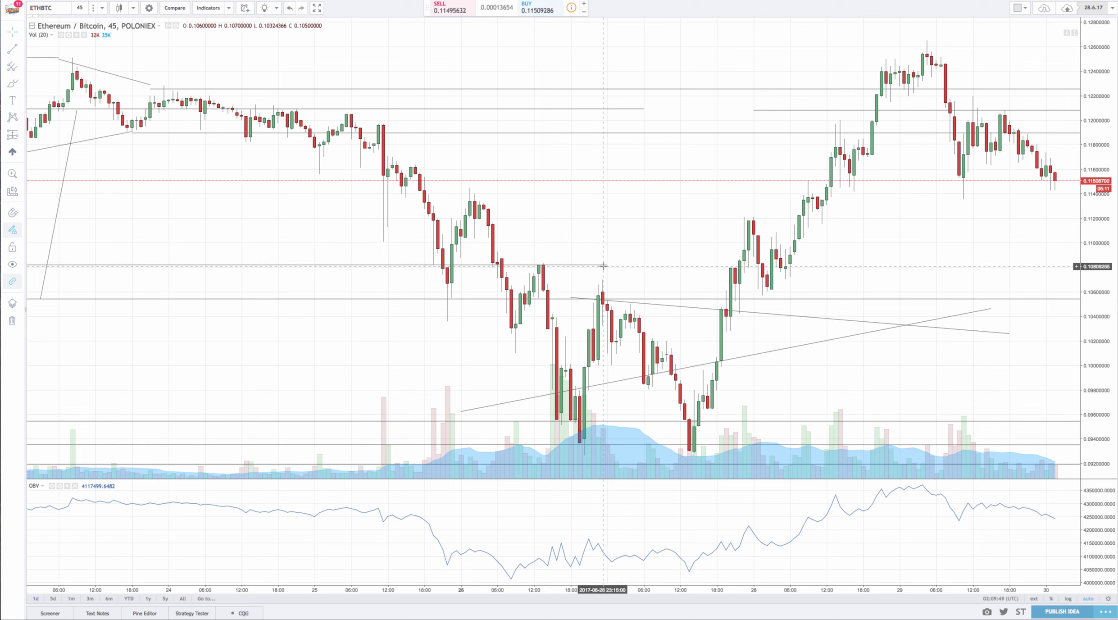
{"action": "left_click_drag", "start_coordinate": [607, 267], "coordinate": [818, 265]}
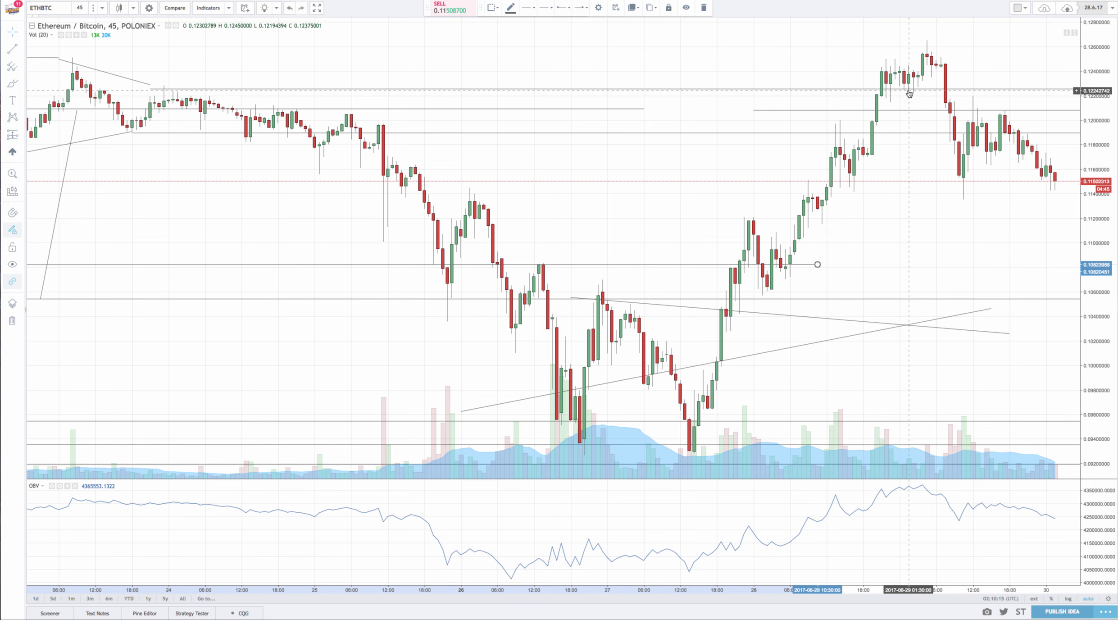
{"action": "left_click", "coordinate": [81, 8]}
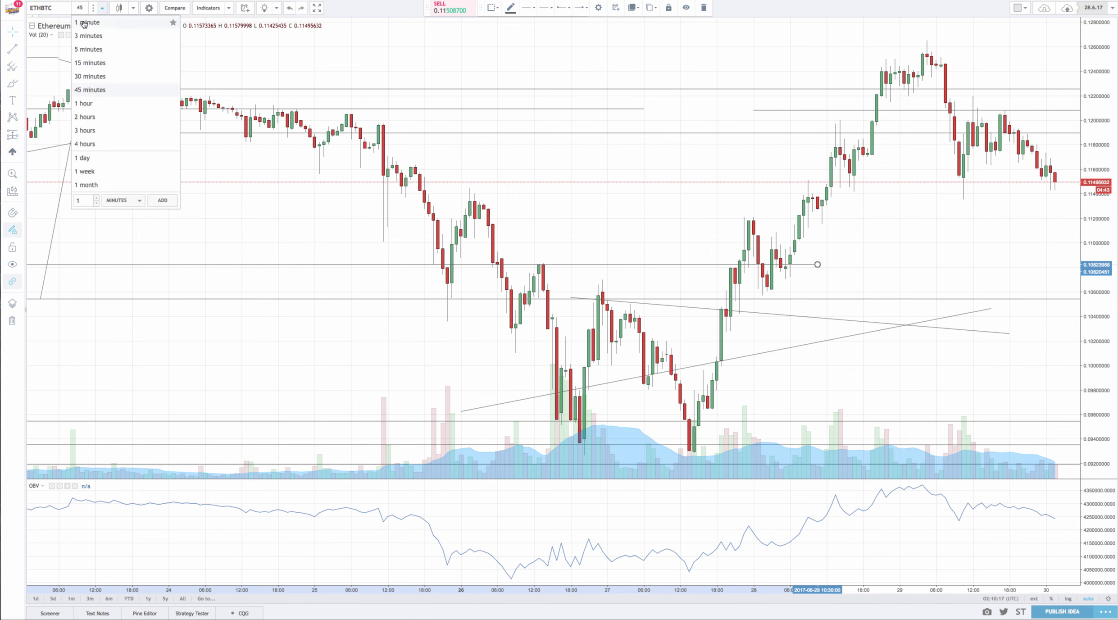
{"action": "left_click", "coordinate": [95, 64]}
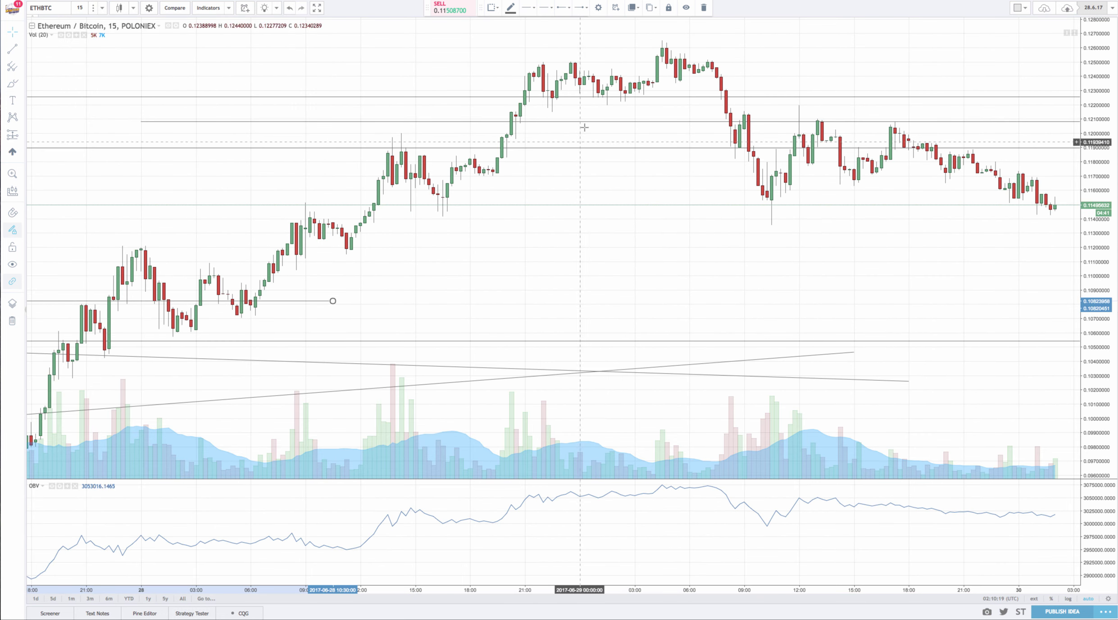
Outline the June 29 top with a rising trend line beneath the lows and a falling trend line from the peak at about 0.1264
{"action": "left_click", "coordinate": [13, 48]}
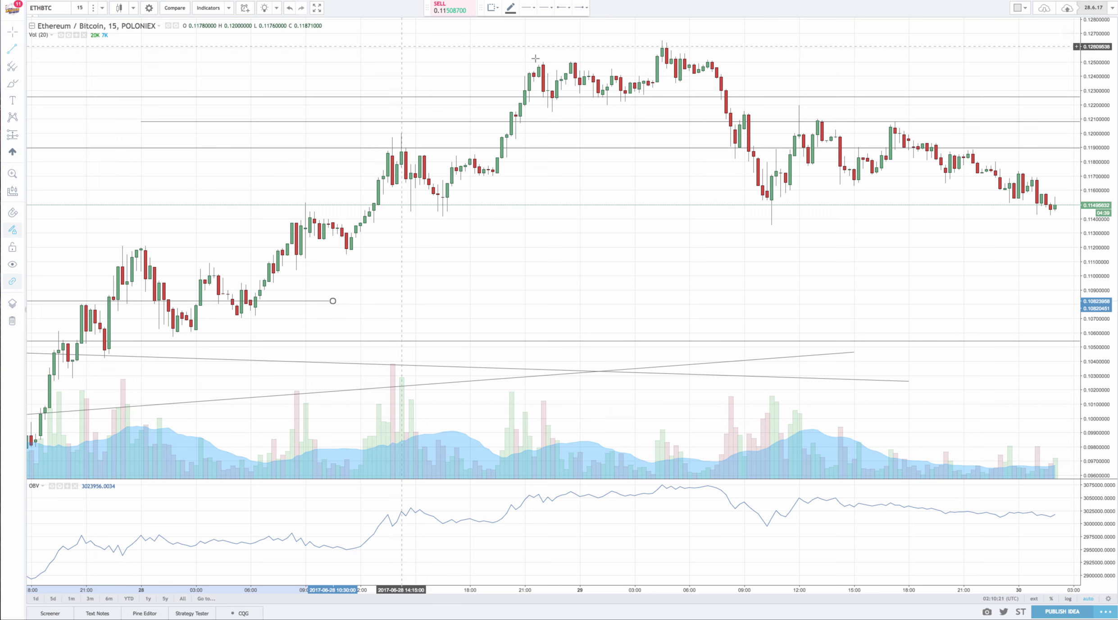
{"action": "left_click", "coordinate": [726, 63]}
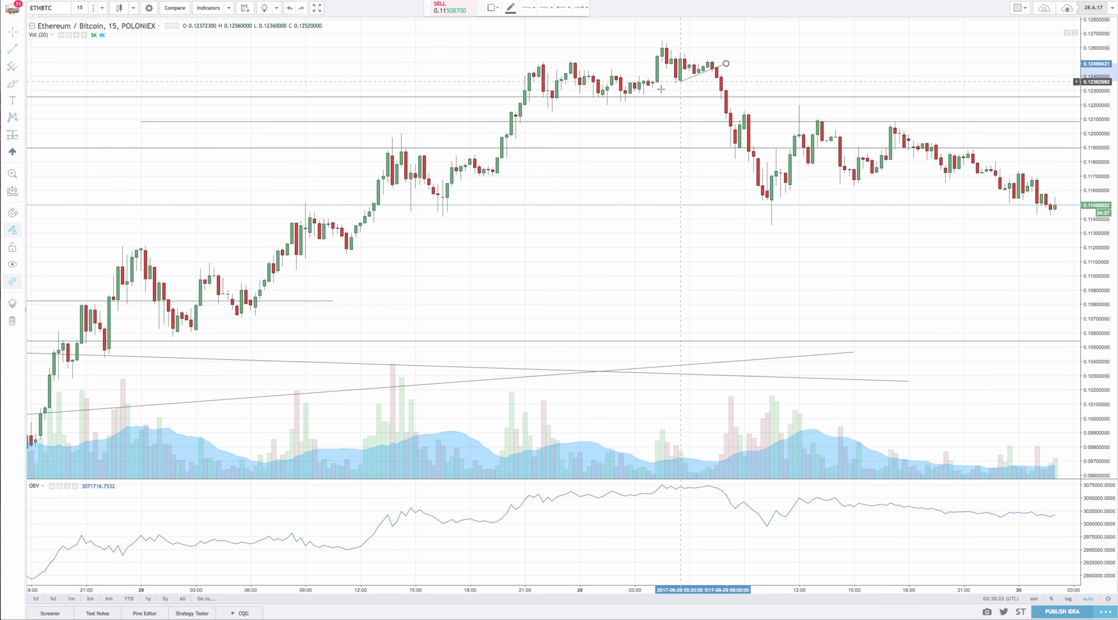
{"action": "left_click", "coordinate": [603, 107]}
{"action": "left_click", "coordinate": [657, 42]}
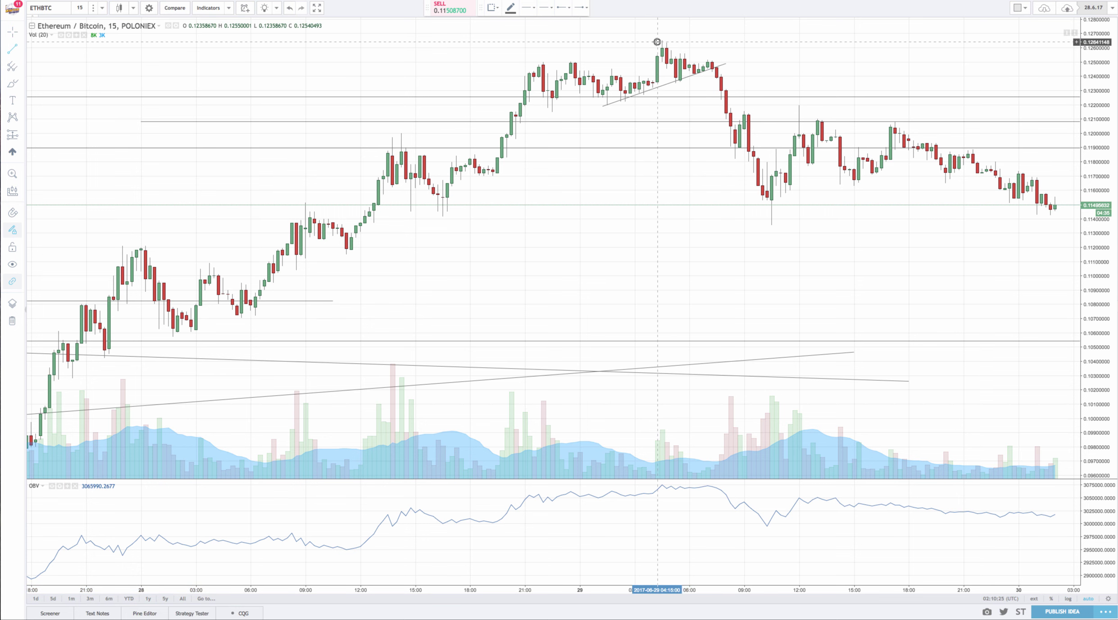
{"action": "left_click", "coordinate": [712, 71]}
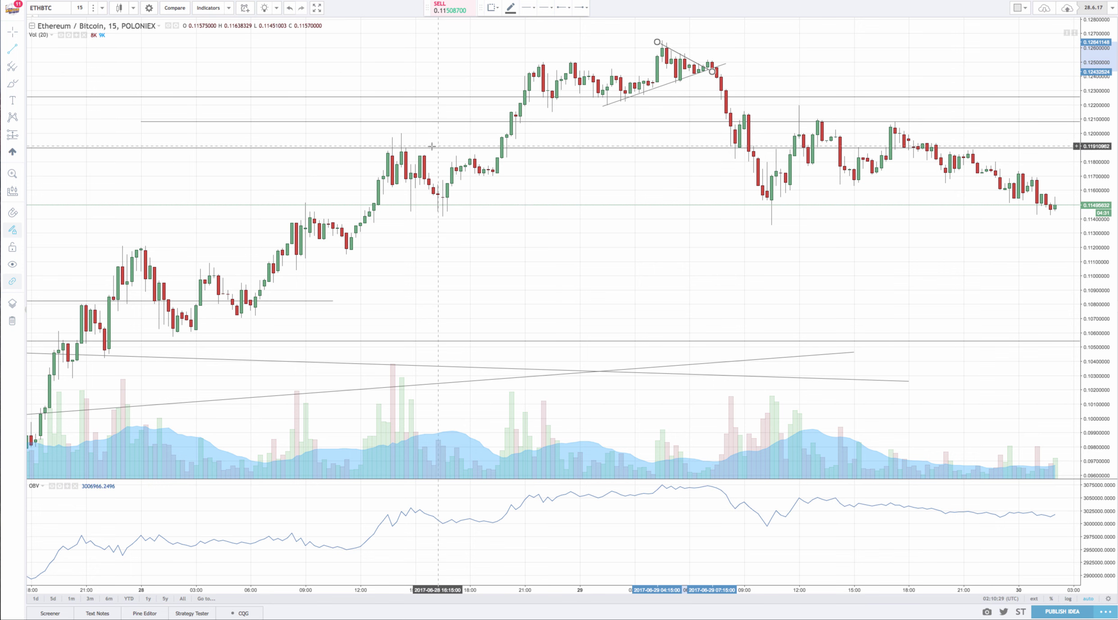
Outline the June 28 afternoon consolidation with a falling line along its highs and a rising line from about 0.1143 to 0.1179
{"action": "left_click", "coordinate": [406, 134]}
{"action": "left_click", "coordinate": [520, 168]}
{"action": "left_click", "coordinate": [437, 215]}
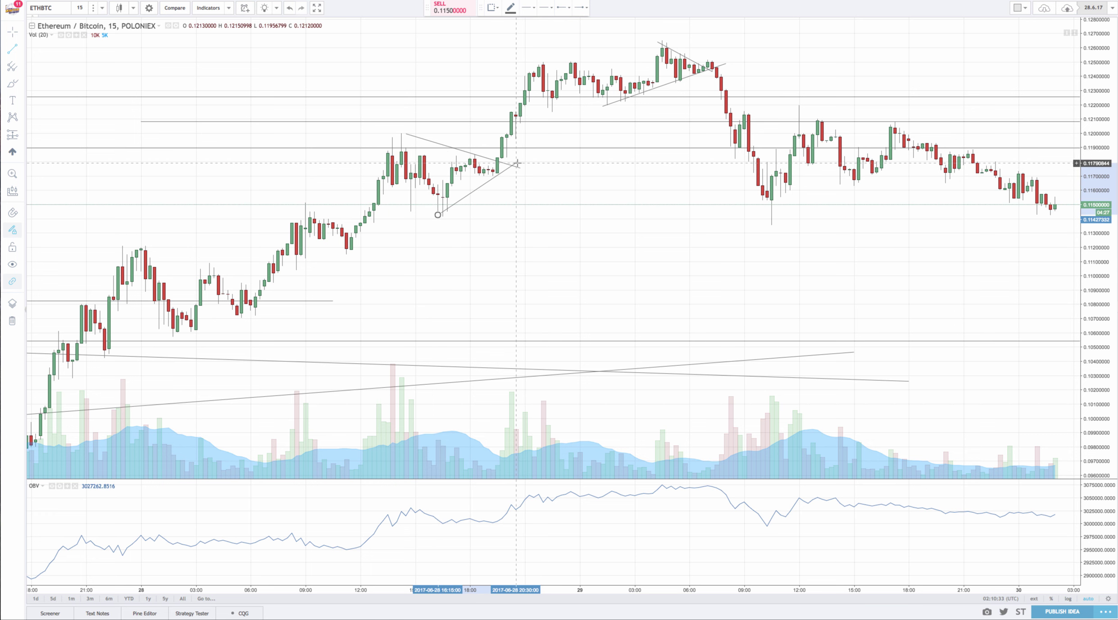
{"action": "left_click", "coordinate": [515, 163]}
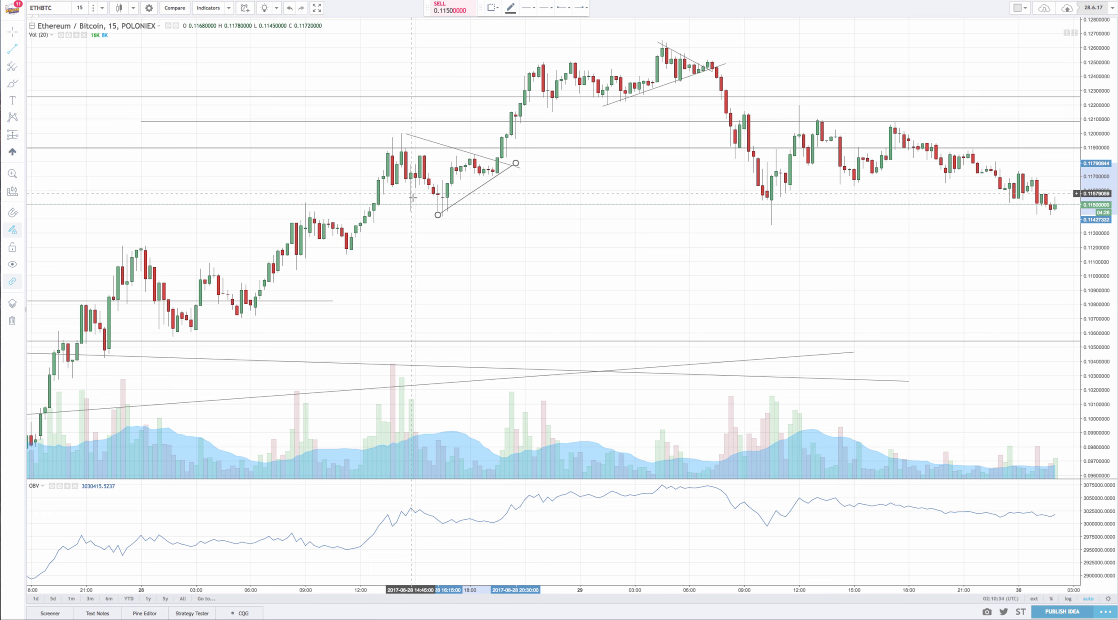
Draw a near-horizontal neckline at about 0.115 from June 28 11:15 to just past the latest candle
{"action": "left_click", "coordinate": [346, 204]}
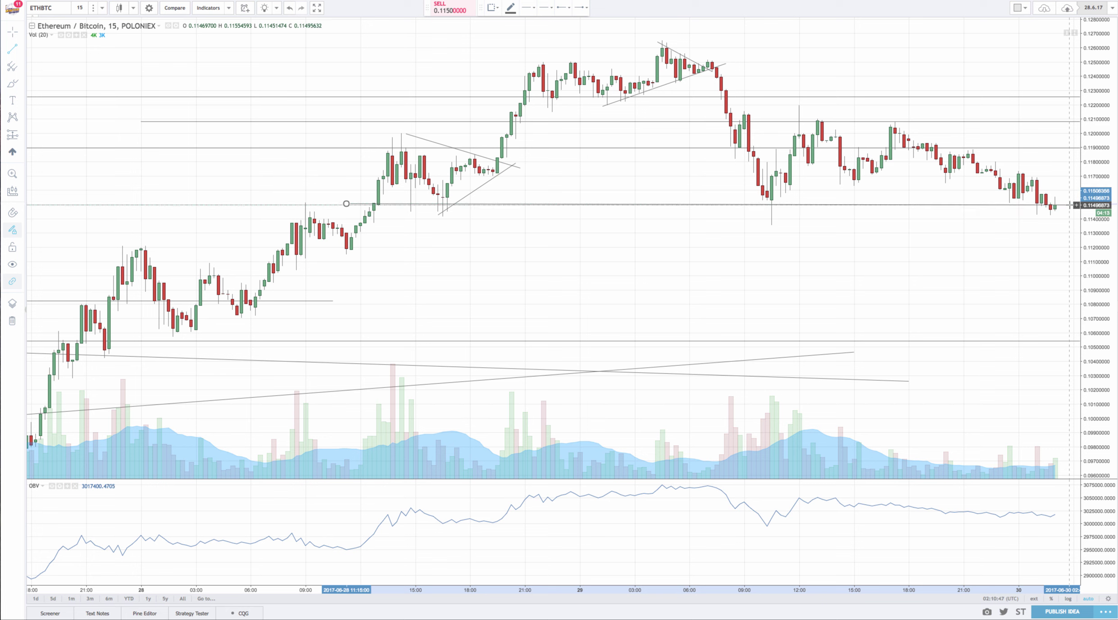
{"action": "left_click", "coordinate": [1069, 205]}
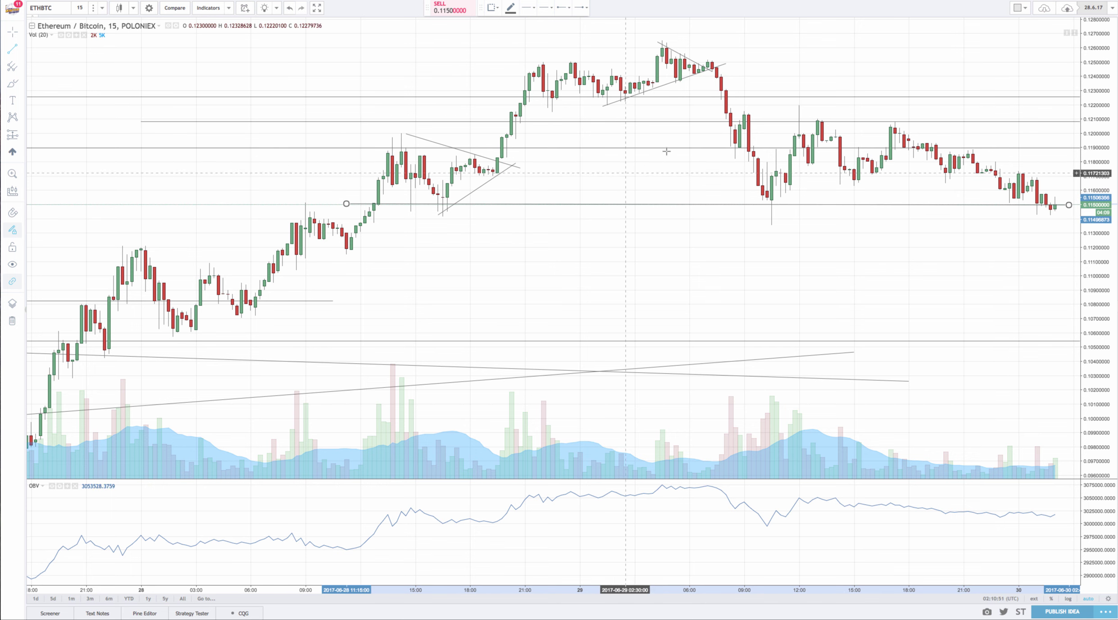
Draw a vertical line from the June 29 peak at about 0.1265 to the neckline, and move it below the neckline to reach about 0.1036
{"action": "left_click", "coordinate": [662, 40]}
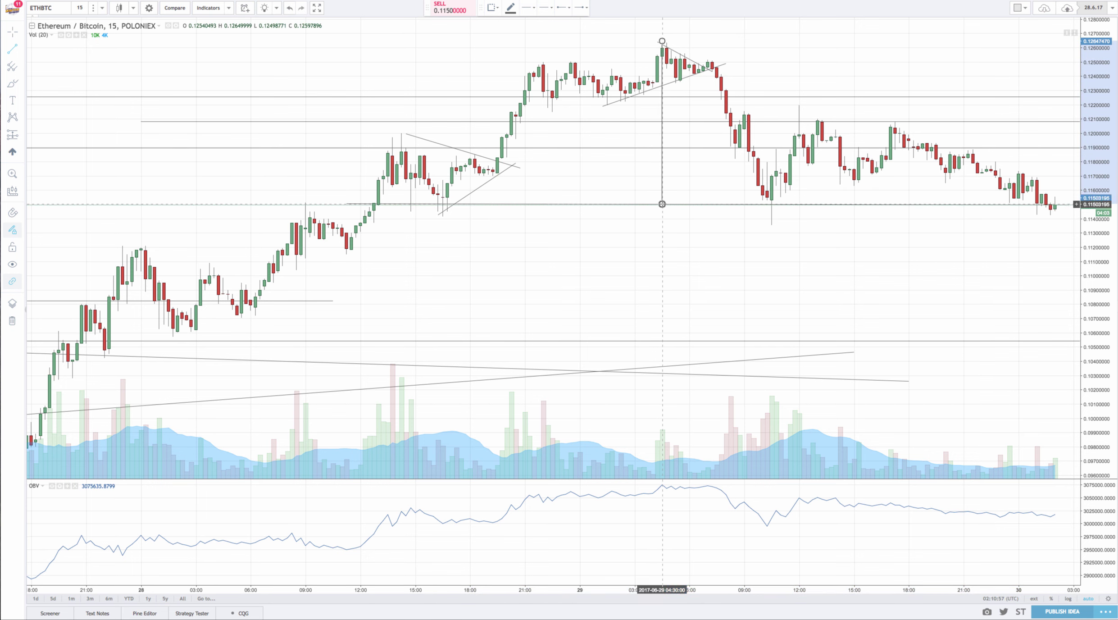
{"action": "left_click", "coordinate": [661, 204]}
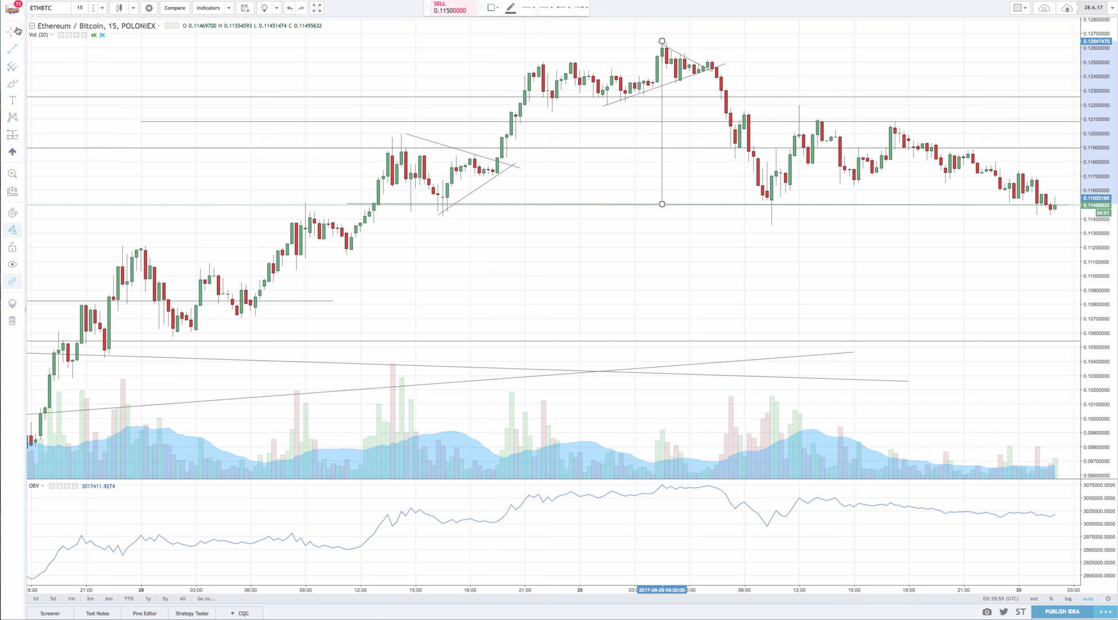
{"action": "left_click_drag", "start_coordinate": [663, 133], "coordinate": [677, 292]}
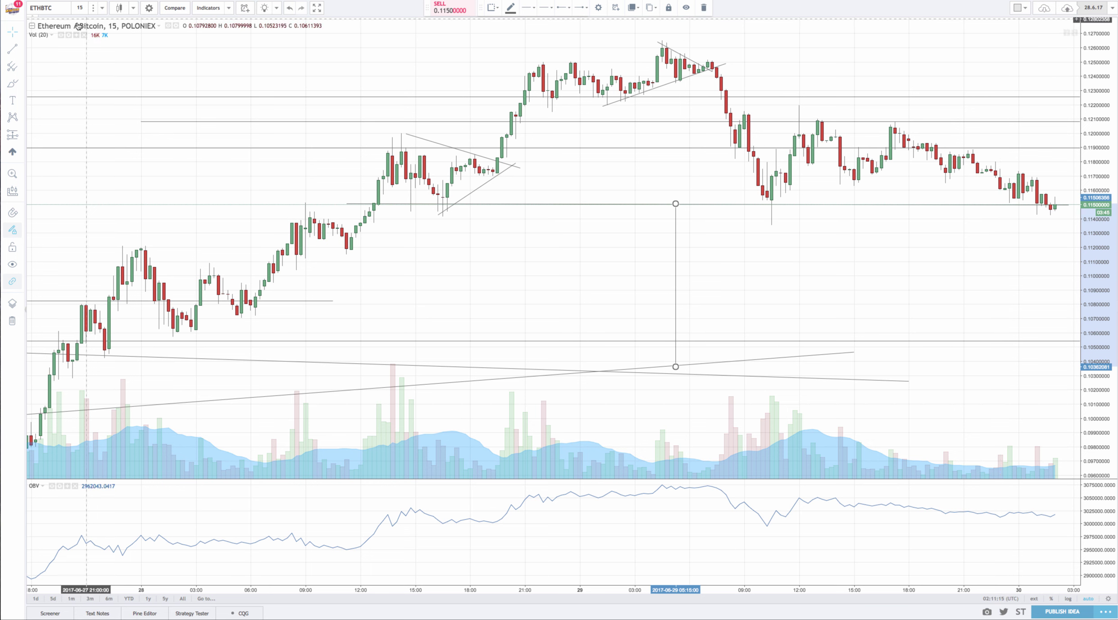
Draw a falling line from about 0.1212 to 0.1141 along the June 29 evening decline, and a short rising line from about 0.1163 to 0.1194
{"action": "left_click", "coordinate": [11, 50]}
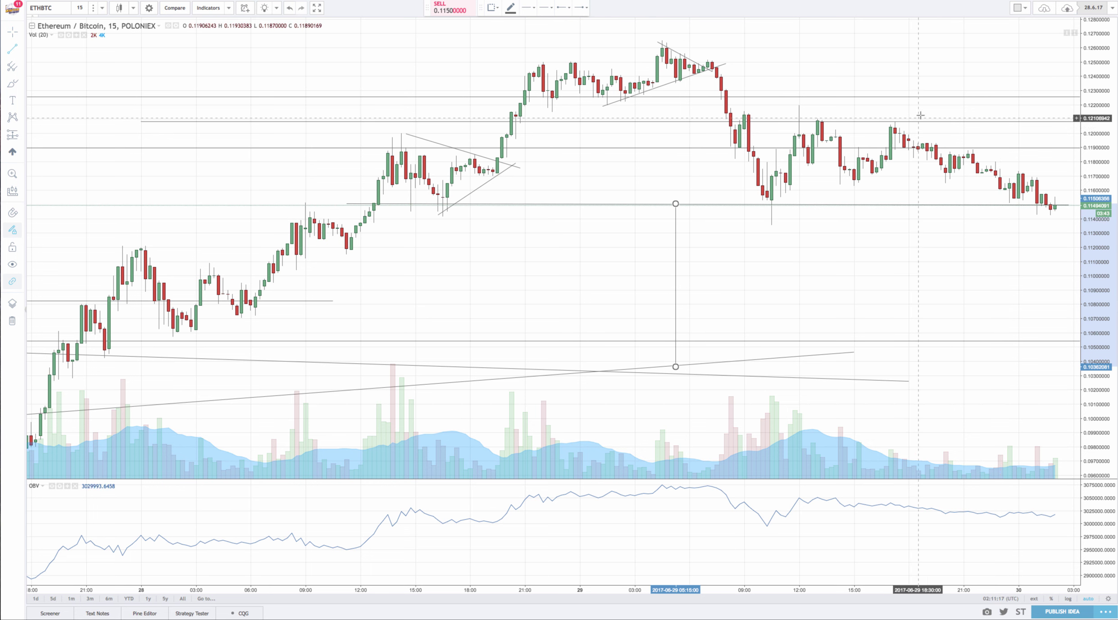
{"action": "left_click", "coordinate": [886, 117]}
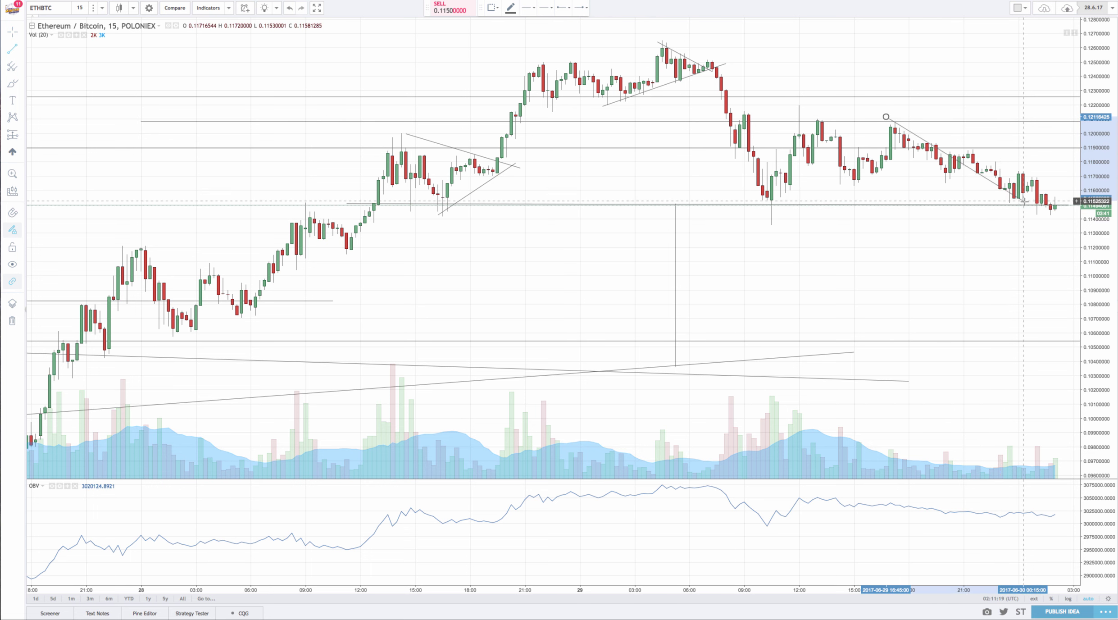
{"action": "left_click", "coordinate": [1045, 216]}
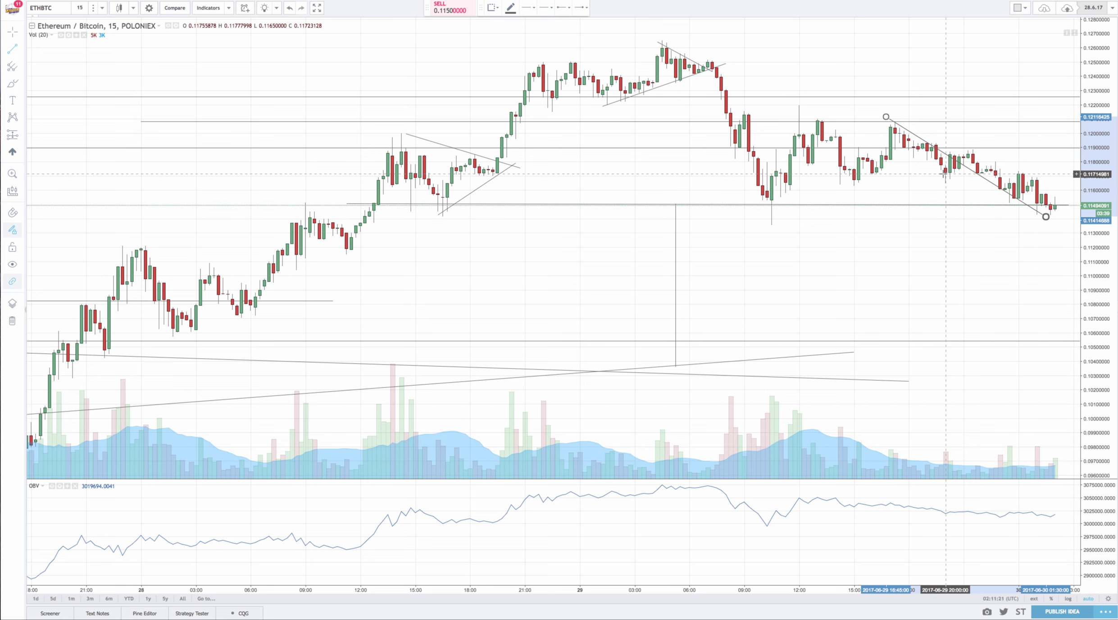
{"action": "left_click", "coordinate": [940, 185]}
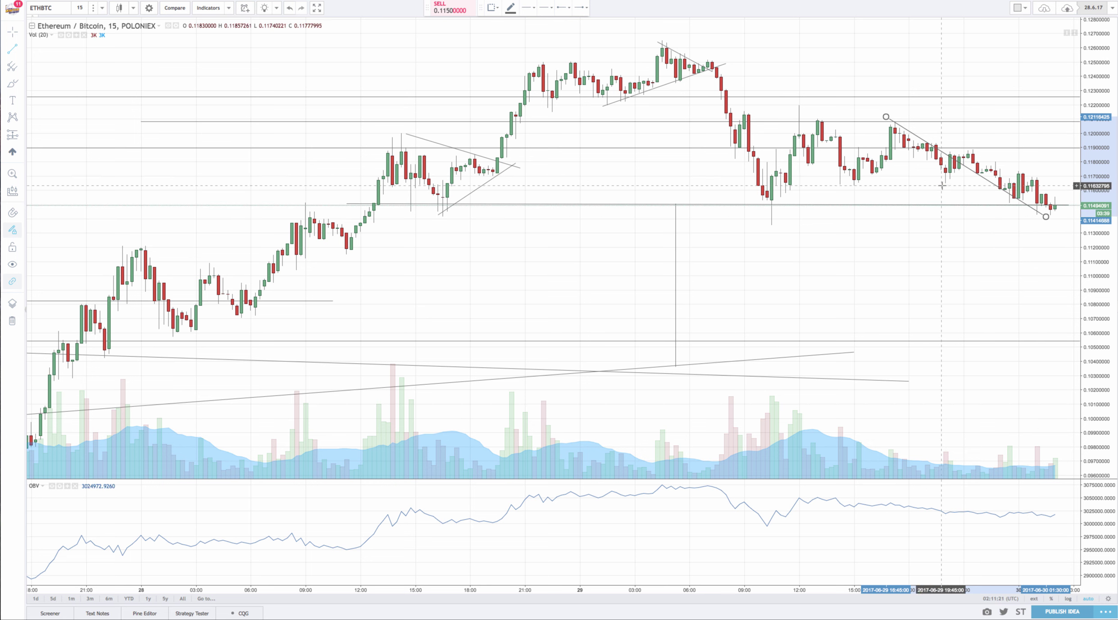
{"action": "left_click", "coordinate": [986, 142]}
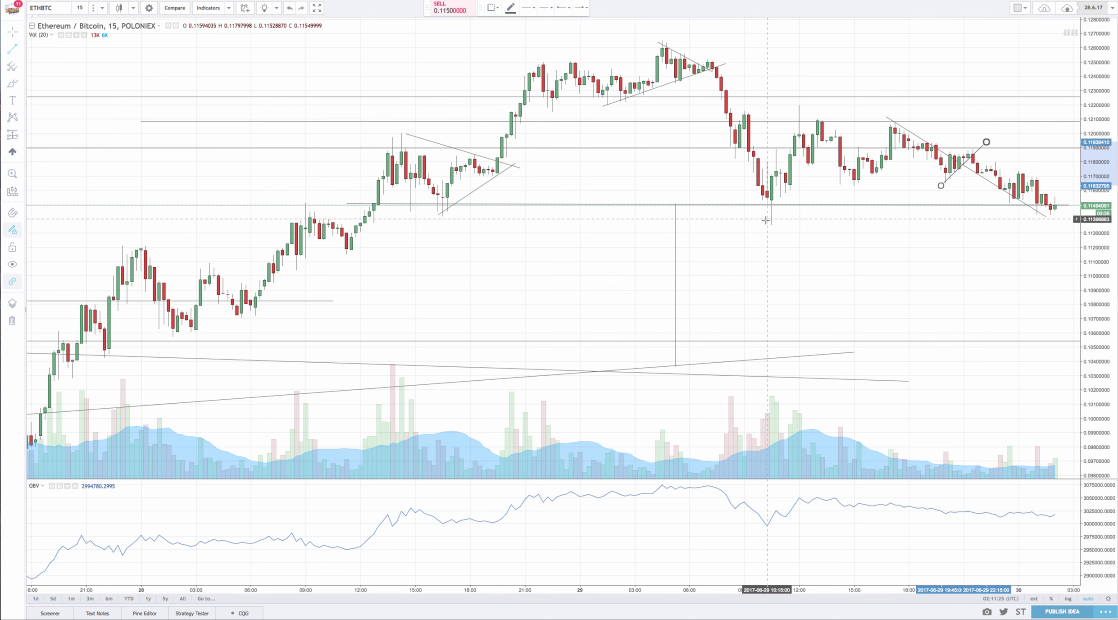
Draw a rising line under the June 29 lows from about 0.1146 to 0.1193, and a short line from about 0.1183 to 0.1188
{"action": "left_click", "coordinate": [762, 211]}
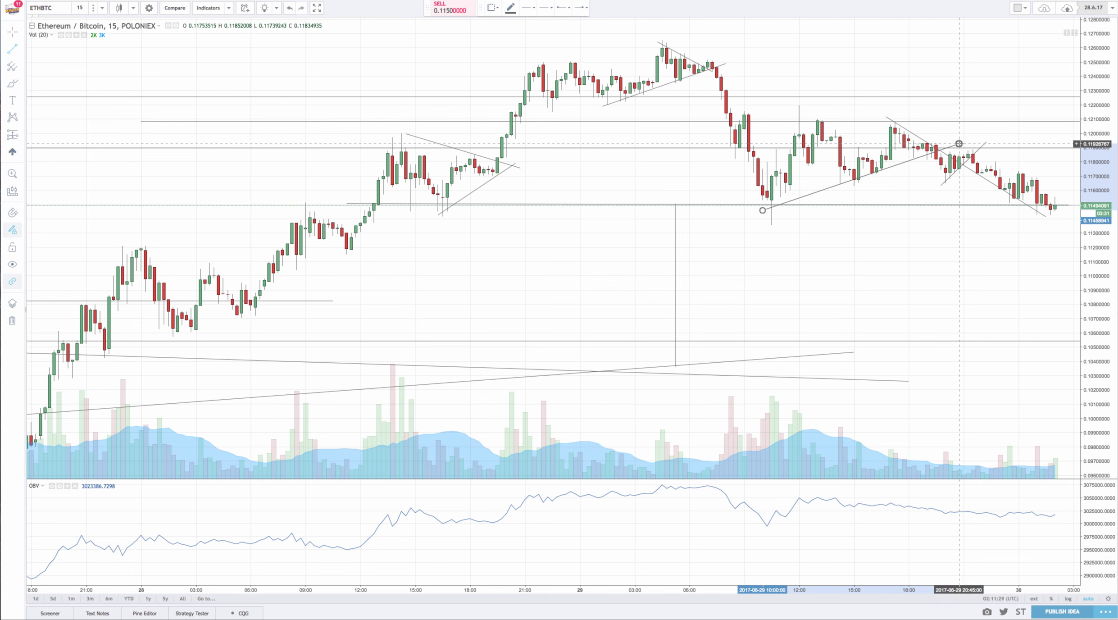
{"action": "left_click", "coordinate": [959, 144]}
{"action": "left_click", "coordinate": [936, 157]}
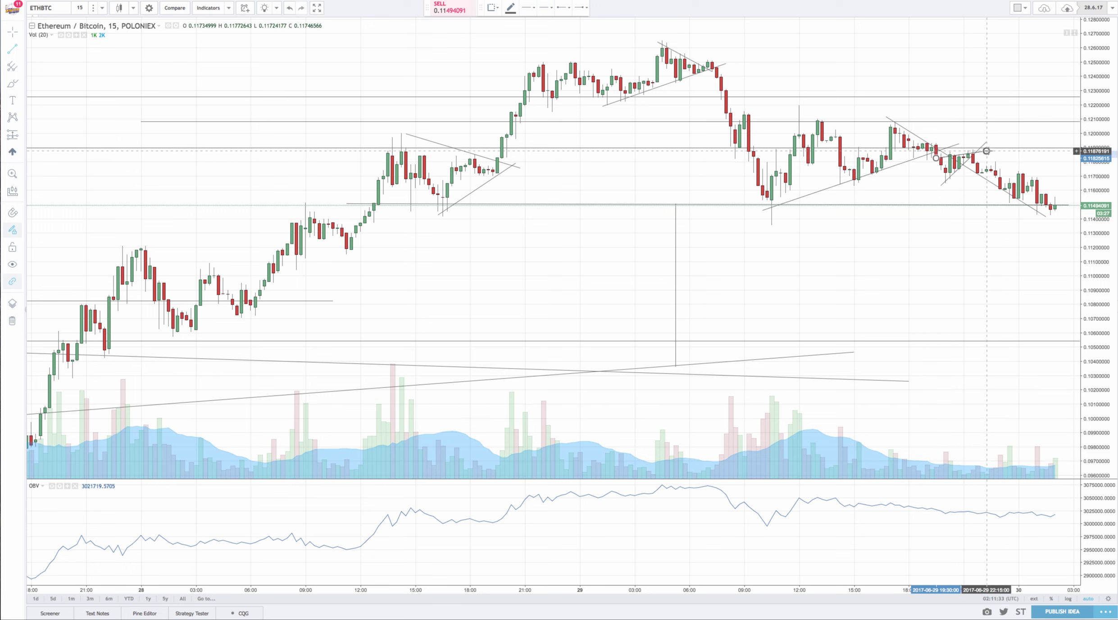
{"action": "left_click", "coordinate": [986, 151]}
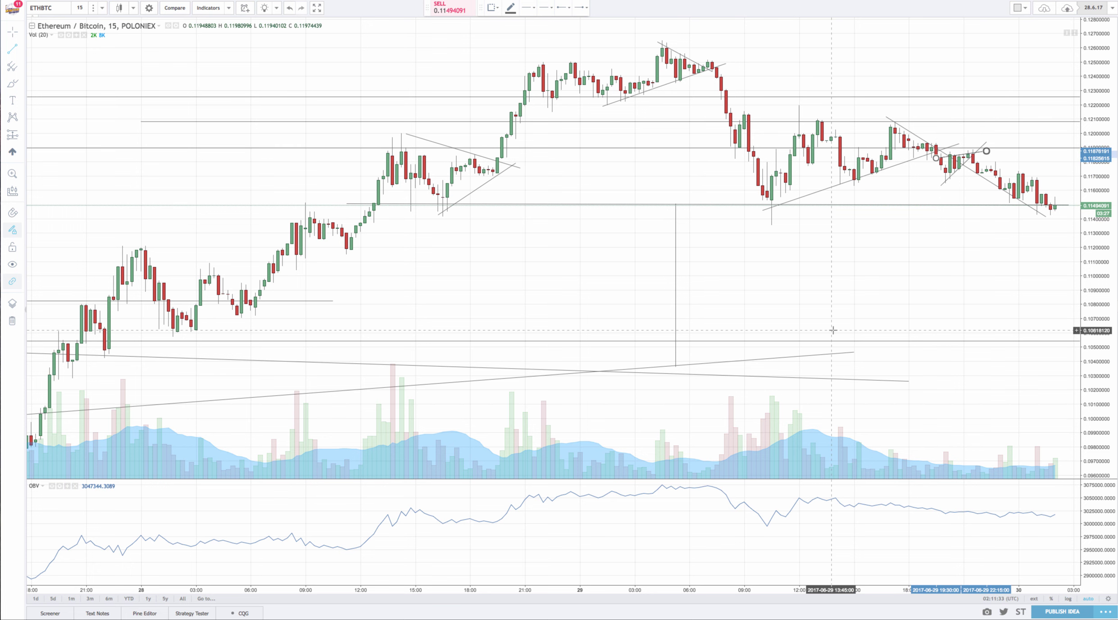
Draw a horizontal price-target line at about 0.1036 from the foot of the vertical projection to June 30 01:30
{"action": "left_click", "coordinate": [671, 367]}
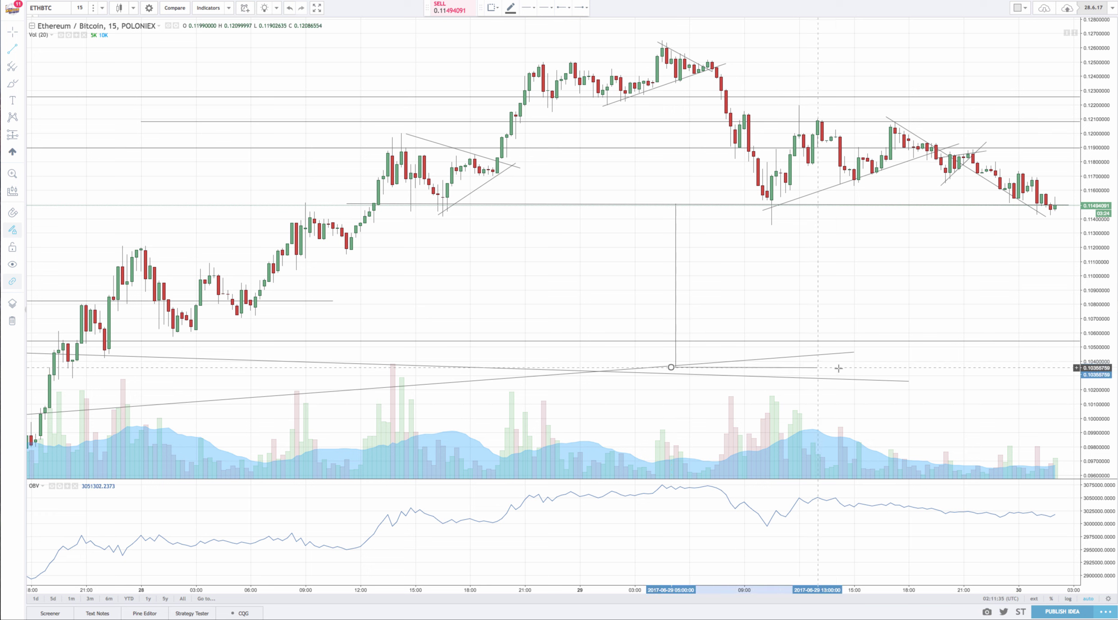
{"action": "left_click", "coordinate": [1046, 367]}
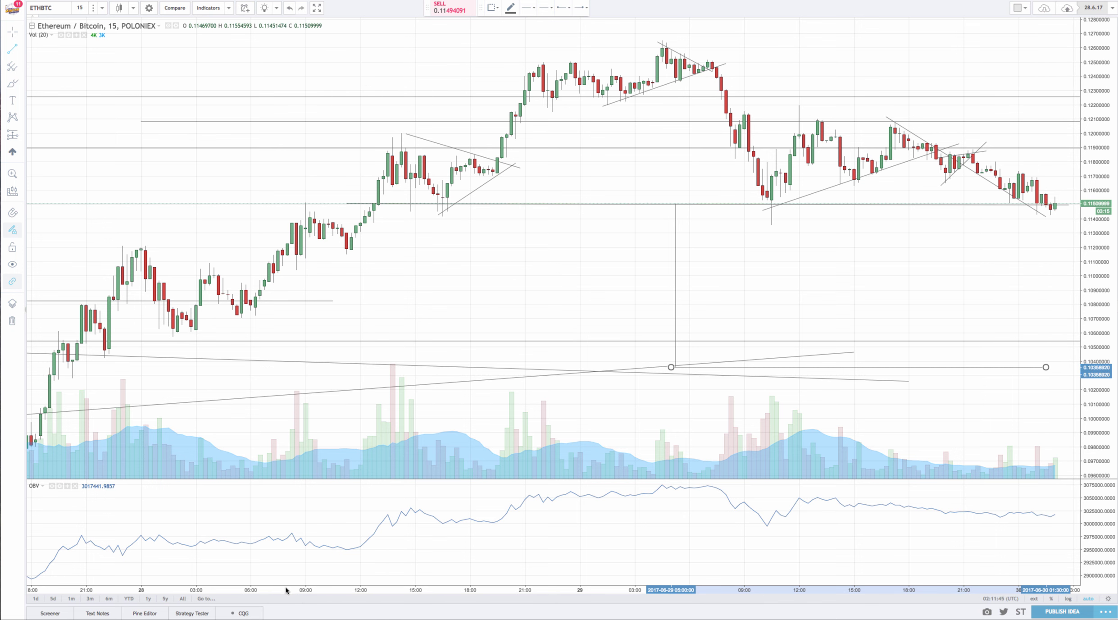
Switch the ETHBTC chart to the 4-hour interval
{"action": "left_click_drag", "start_coordinate": [285, 590], "coordinate": [474, 599]}
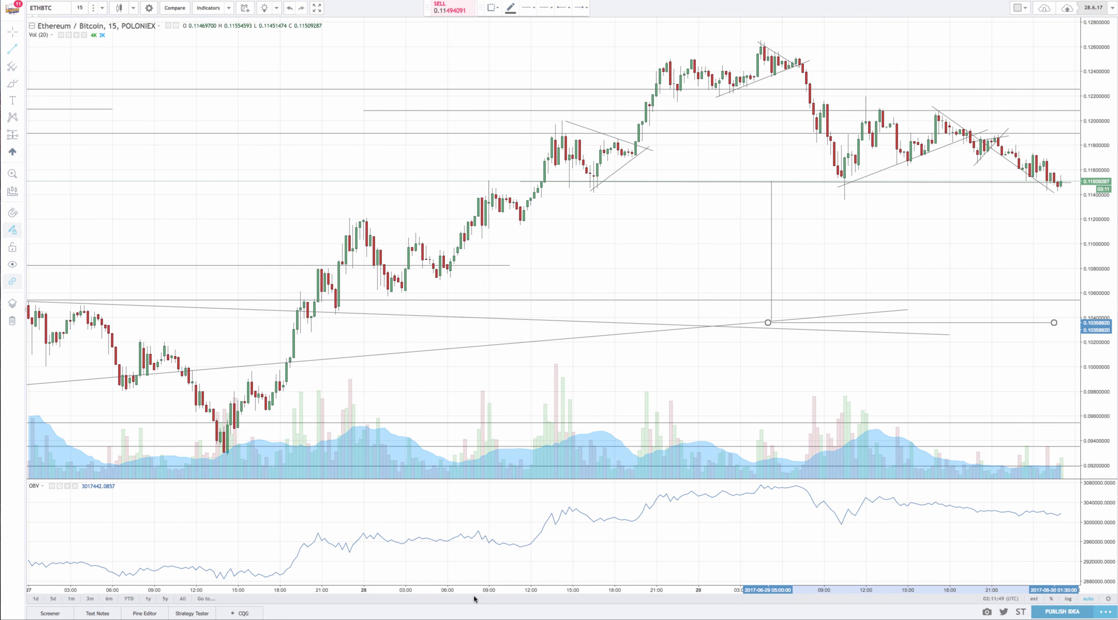
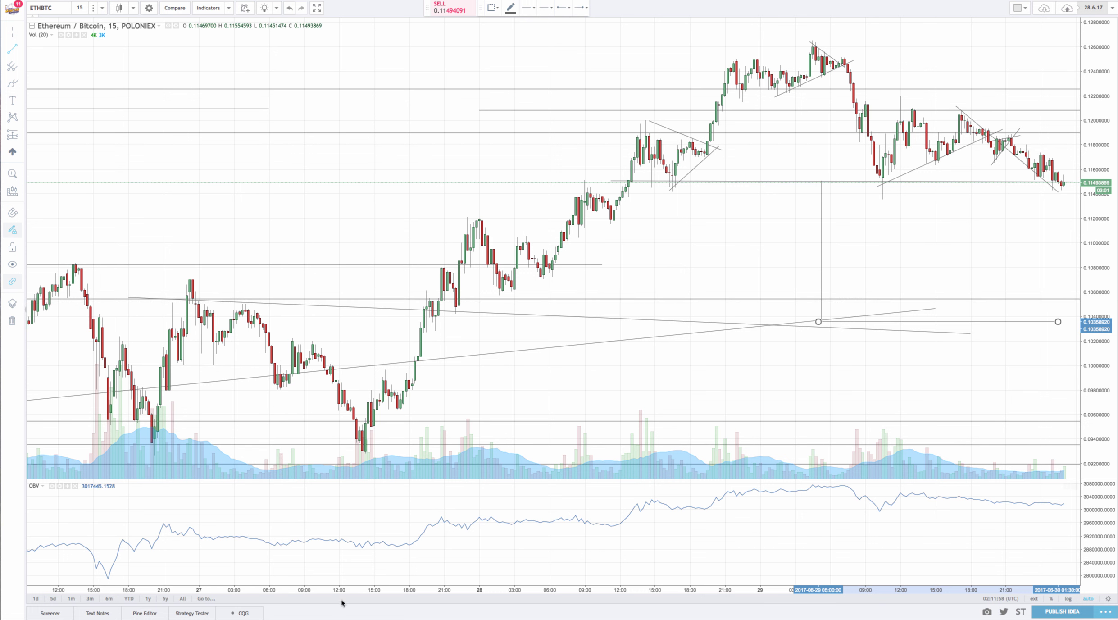
{"action": "left_click_drag", "start_coordinate": [317, 593], "coordinate": [456, 592]}
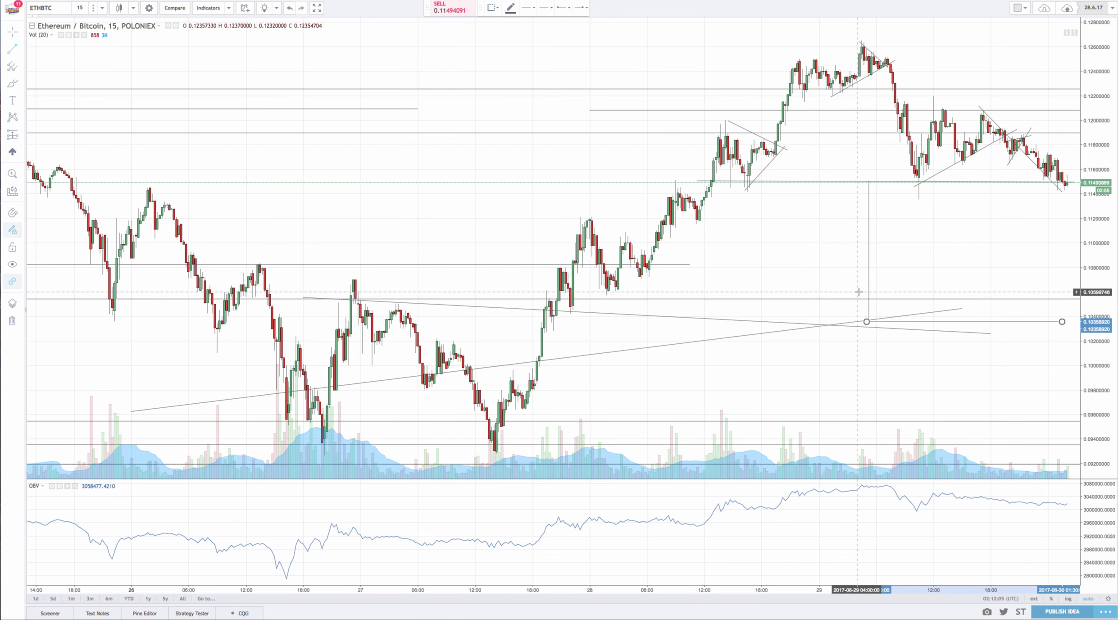
{"action": "left_click", "coordinate": [79, 9]}
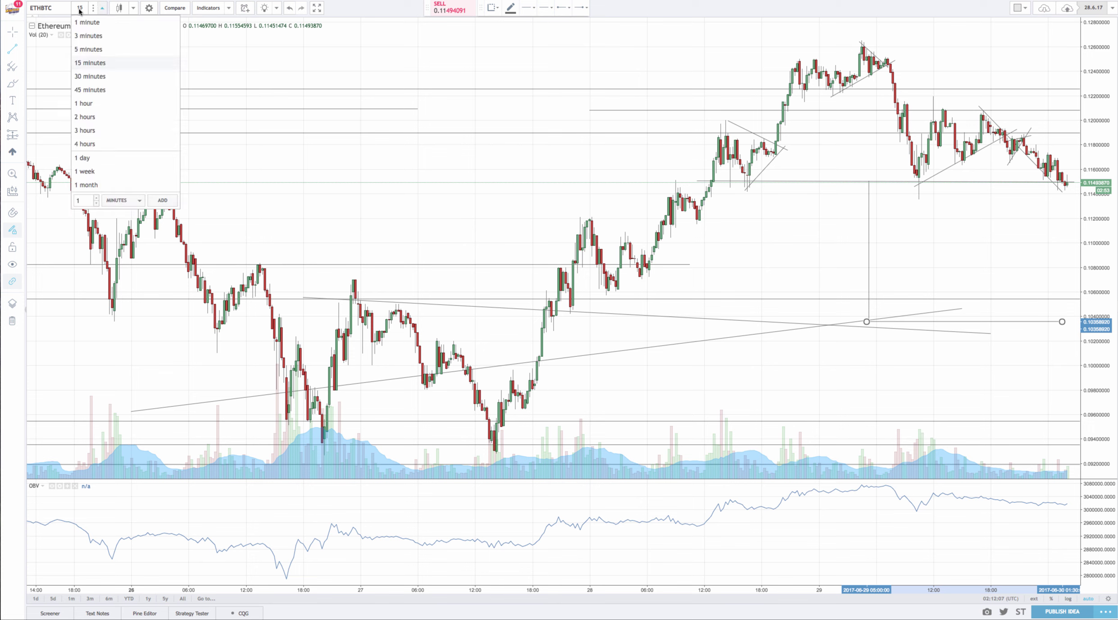
{"action": "left_click", "coordinate": [89, 143]}
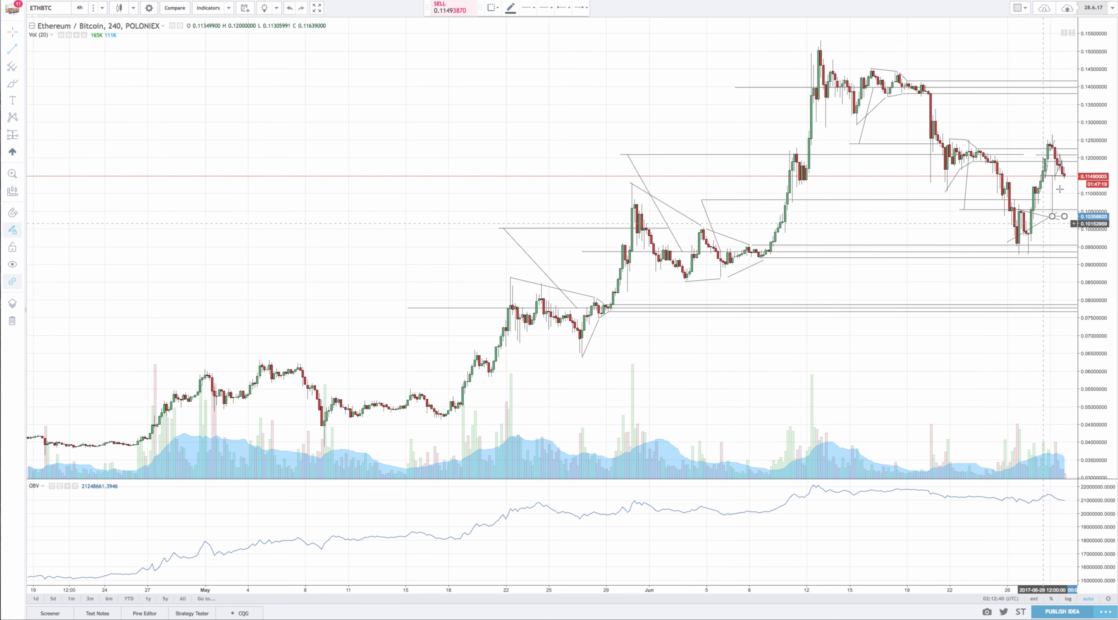
{"action": "scroll", "coordinate": [846, 405], "scroll_direction": "up", "scroll_amount": 3}
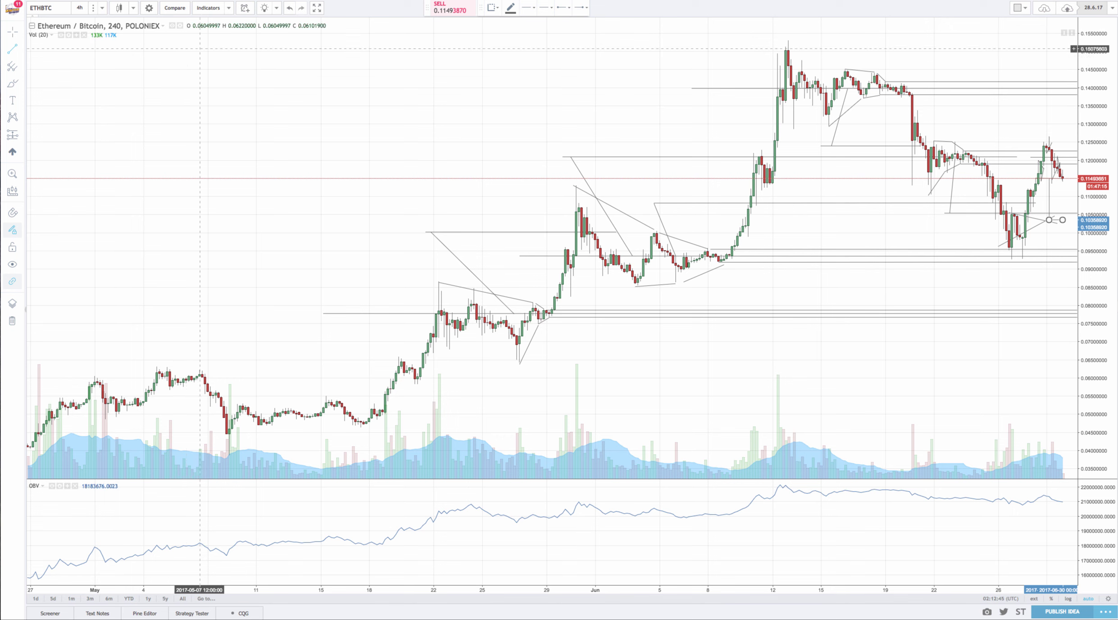
{"action": "left_click", "coordinate": [12, 31]}
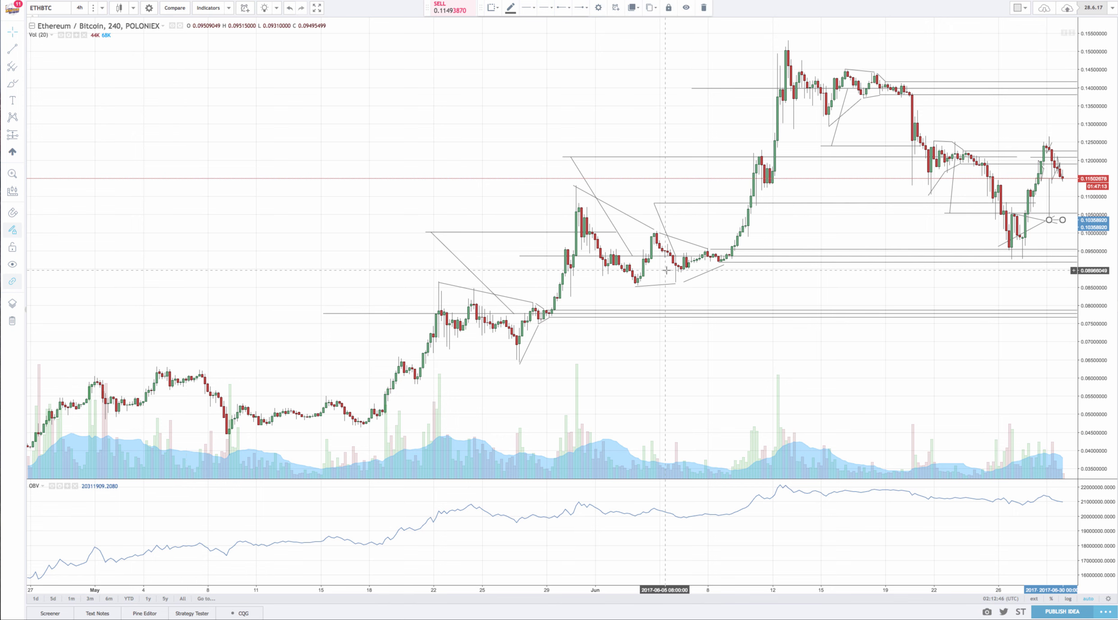
{"action": "scroll", "coordinate": [814, 378], "scroll_direction": "right", "scroll_amount": 5}
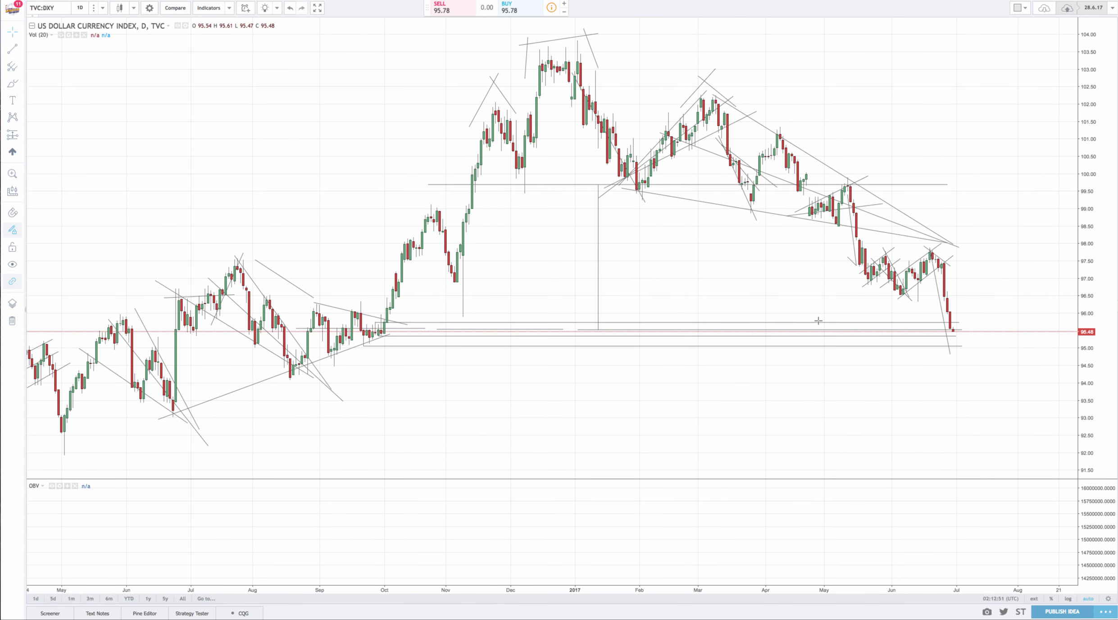
Switch from the US Dollar Currency Index to the Silver chart and set its interval to 1 day
{"action": "left_click", "coordinate": [956, 331]}
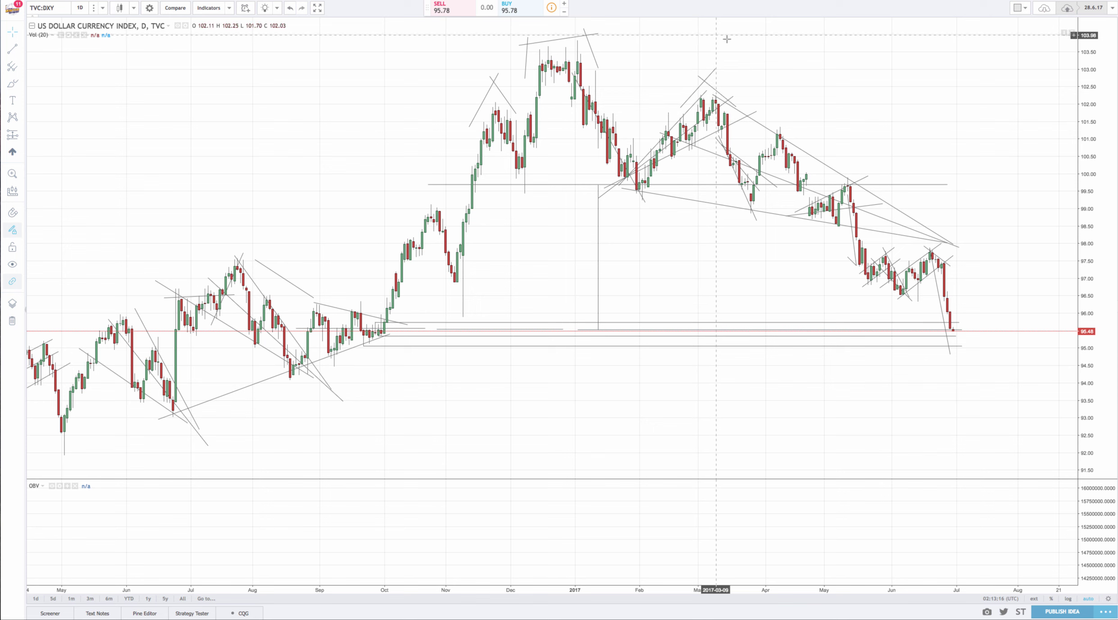
{"action": "key", "text": "ctrl+Tab"}
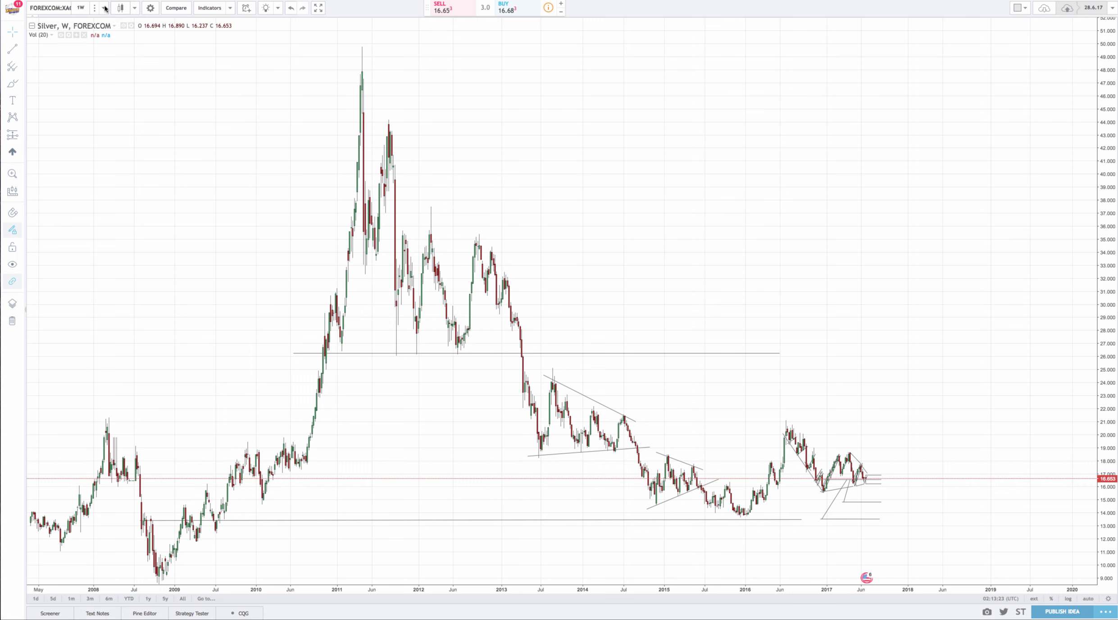
{"action": "left_click", "coordinate": [80, 8]}
{"action": "left_click", "coordinate": [99, 161]}
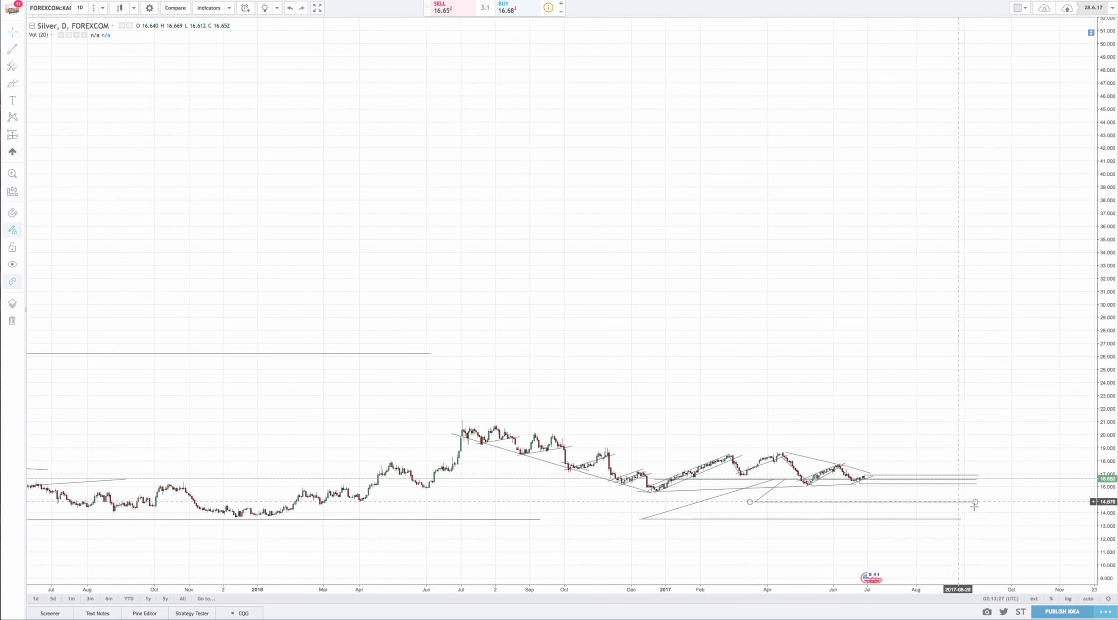
{"action": "left_click_drag", "start_coordinate": [985, 510], "coordinate": [836, 146]}
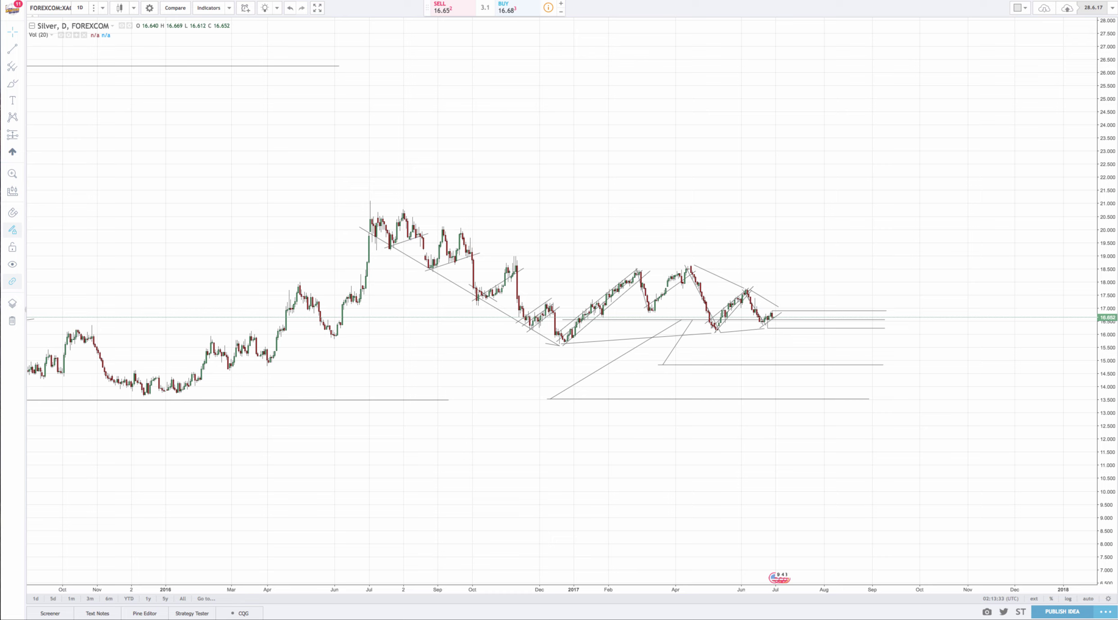
{"action": "left_click_drag", "start_coordinate": [1110, 449], "coordinate": [1111, 380]}
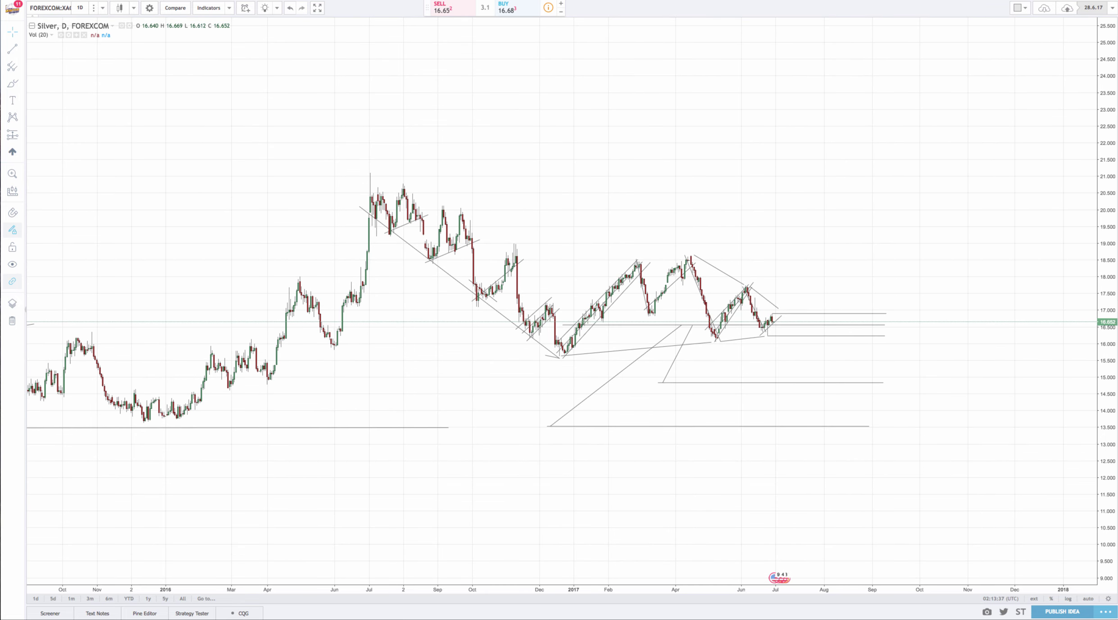
Switch to the CoinMarketCap list and examine the 24-hour changes and 7-day price graphs of the top coins
{"action": "key", "text": "ctrl+Tab"}
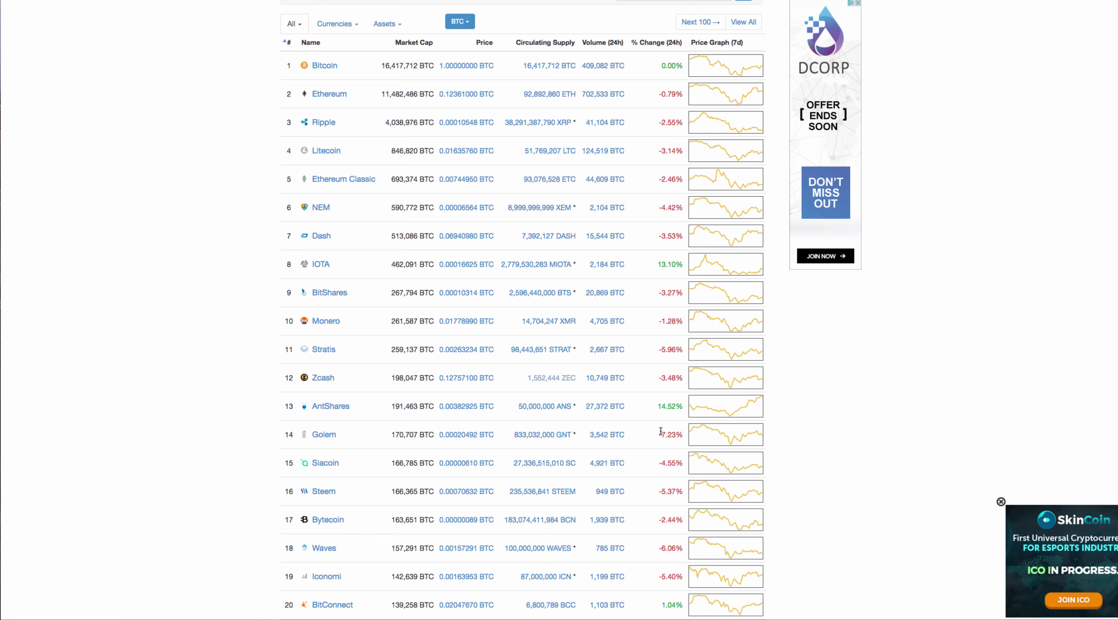
{"action": "scroll", "coordinate": [669, 547], "scroll_direction": "down", "scroll_amount": 9}
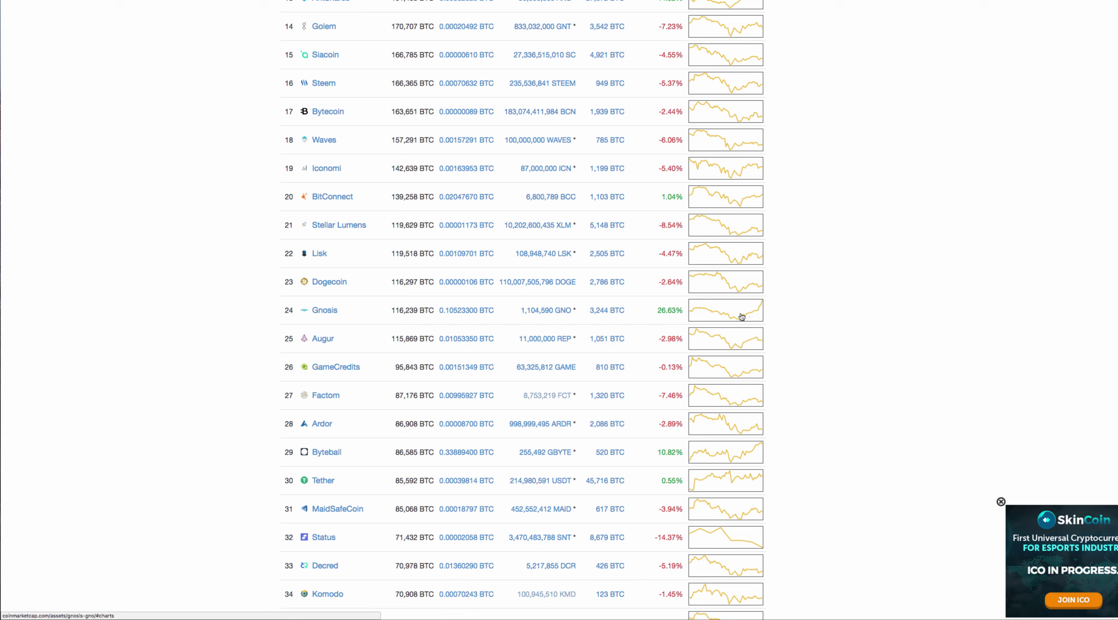
{"action": "scroll", "coordinate": [655, 312], "scroll_direction": "down", "scroll_amount": 2}
{"action": "scroll", "coordinate": [655, 313], "scroll_direction": "down", "scroll_amount": 5}
{"action": "scroll", "coordinate": [655, 312], "scroll_direction": "up", "scroll_amount": 7}
{"action": "scroll", "coordinate": [655, 312], "scroll_direction": "up", "scroll_amount": 15}
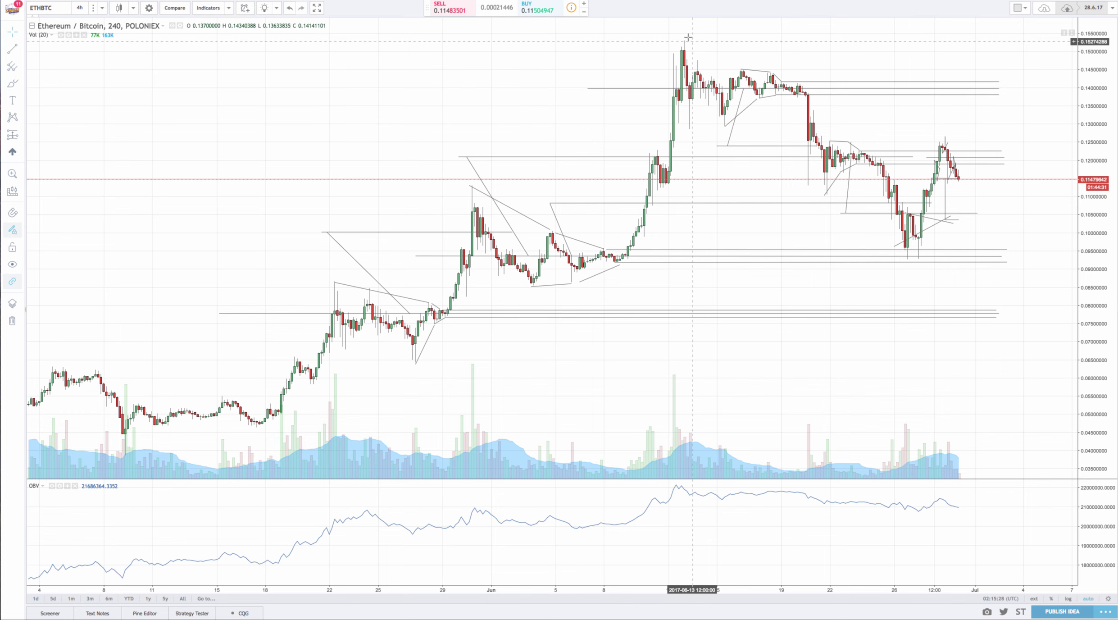
On the ETHBTC chart, draw a falling line from the June 12 peak at about 0.1521 to 0.1357 and a rising line from about 0.0925 to 0.1208
{"action": "key", "text": "alt+t"}
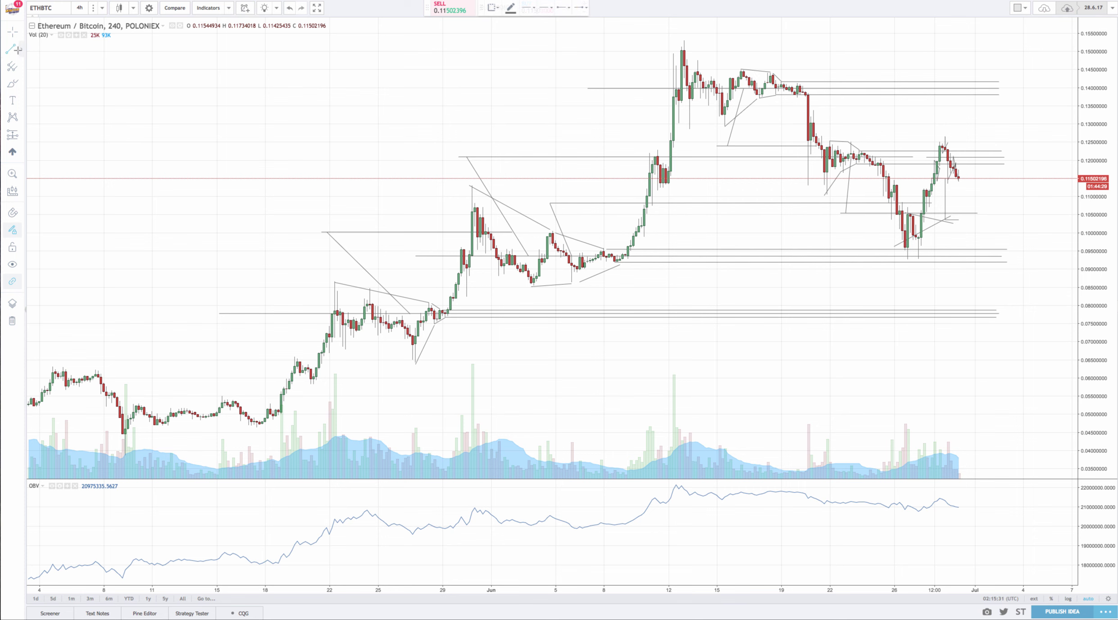
{"action": "left_click", "coordinate": [673, 44]}
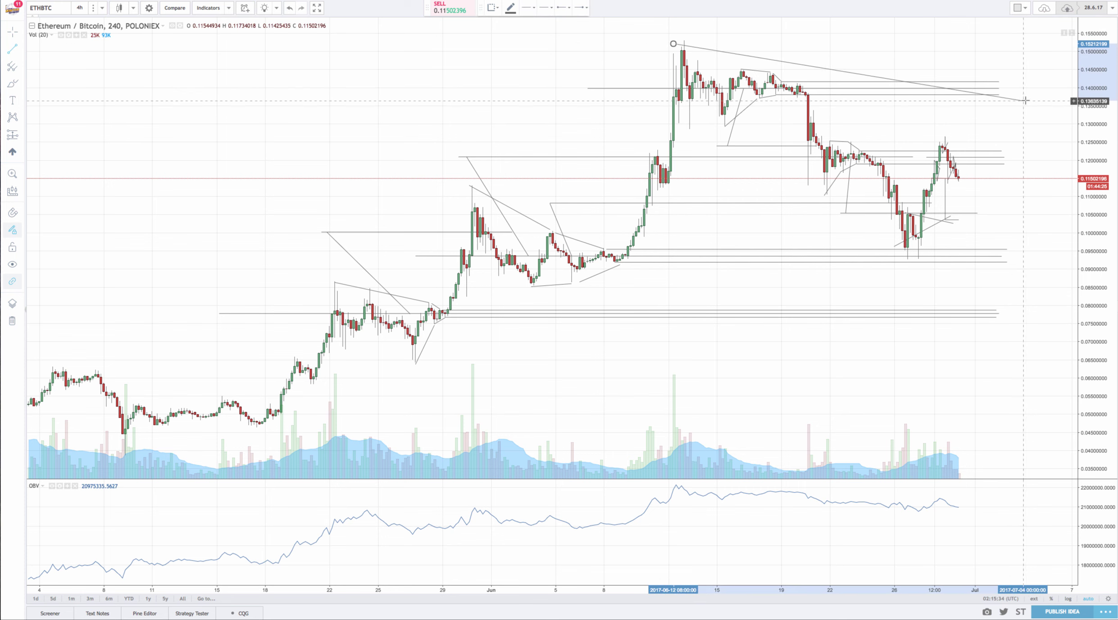
{"action": "left_click", "coordinate": [1055, 103]}
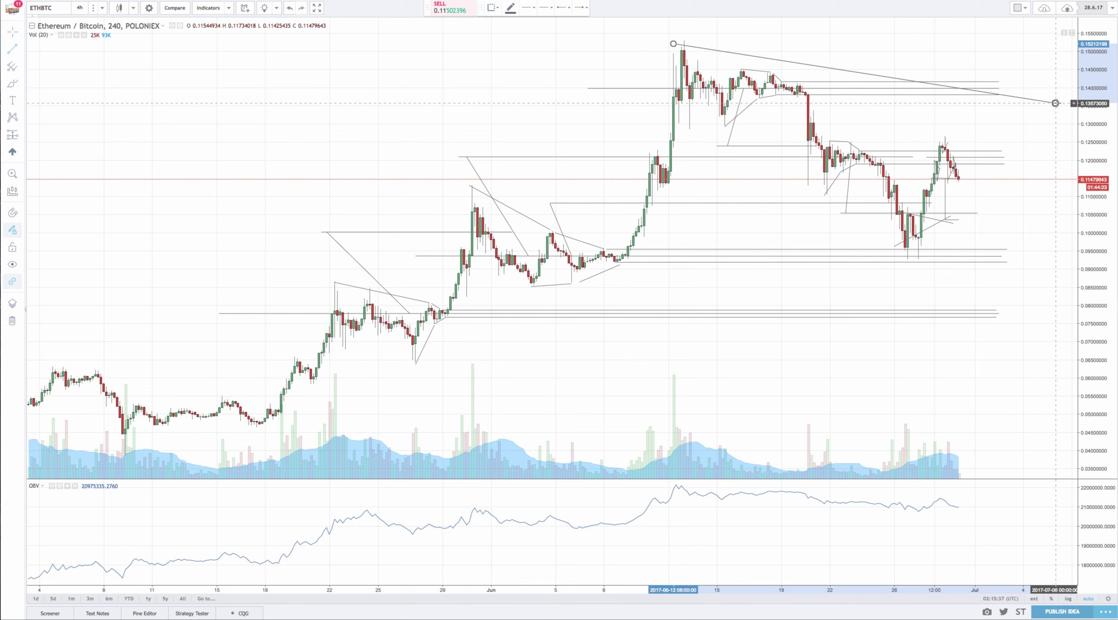
{"action": "left_click", "coordinate": [896, 260]}
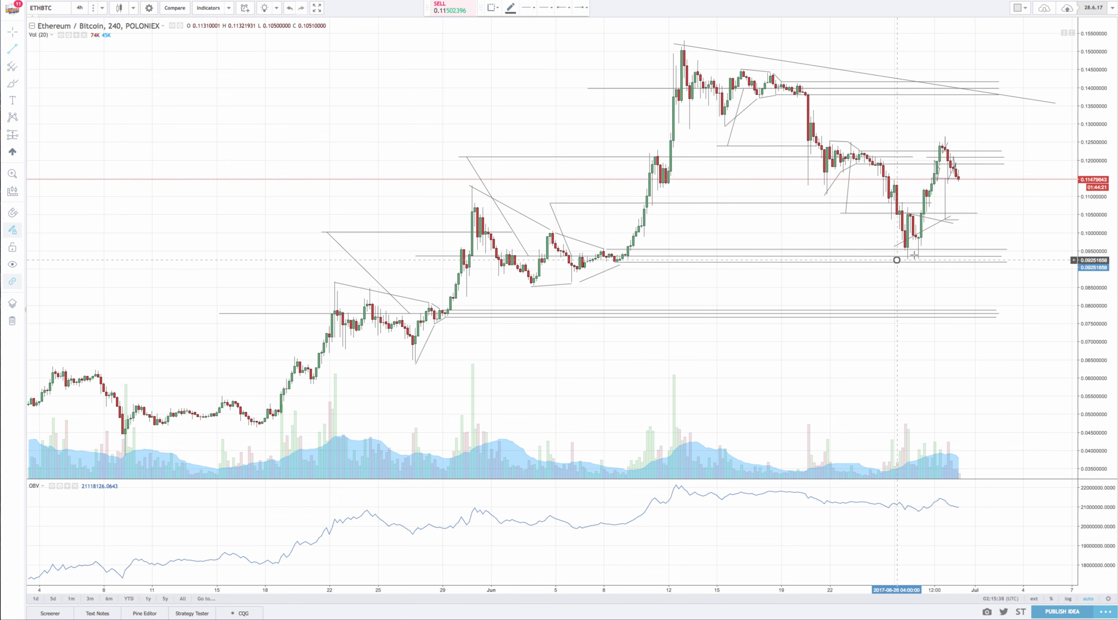
{"action": "left_click", "coordinate": [1073, 157]}
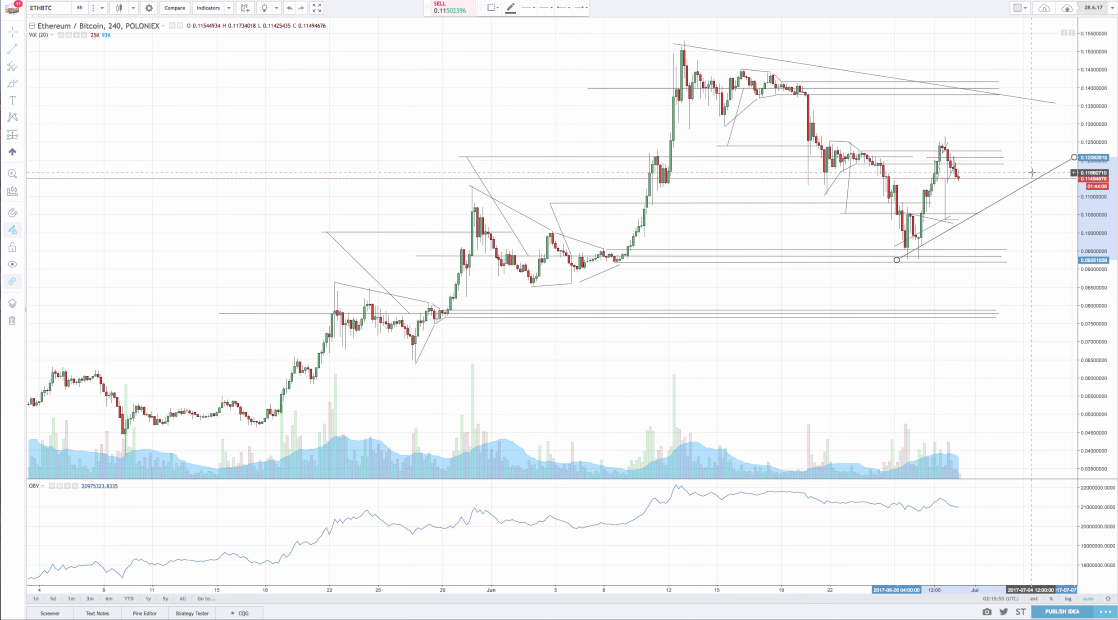
Draw a falling projection from the latest candle at about 0.1144 to 0.1034, and a rising line from about 0.0910 to 0.1020 beneath the June lows
{"action": "left_click", "coordinate": [966, 180]}
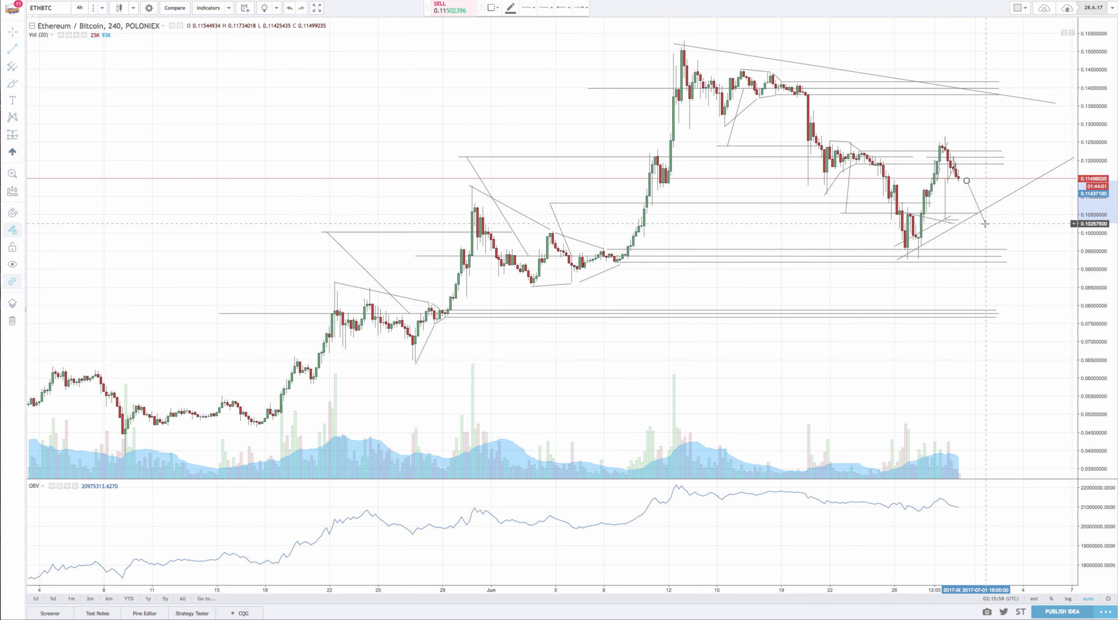
{"action": "left_click", "coordinate": [988, 220]}
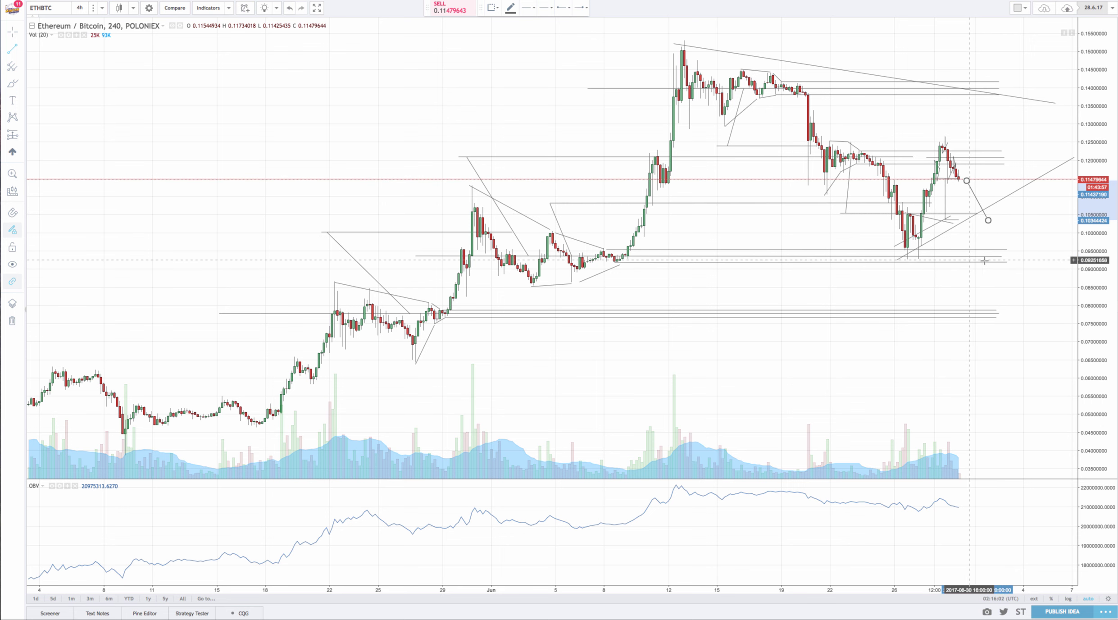
{"action": "left_click", "coordinate": [905, 265]}
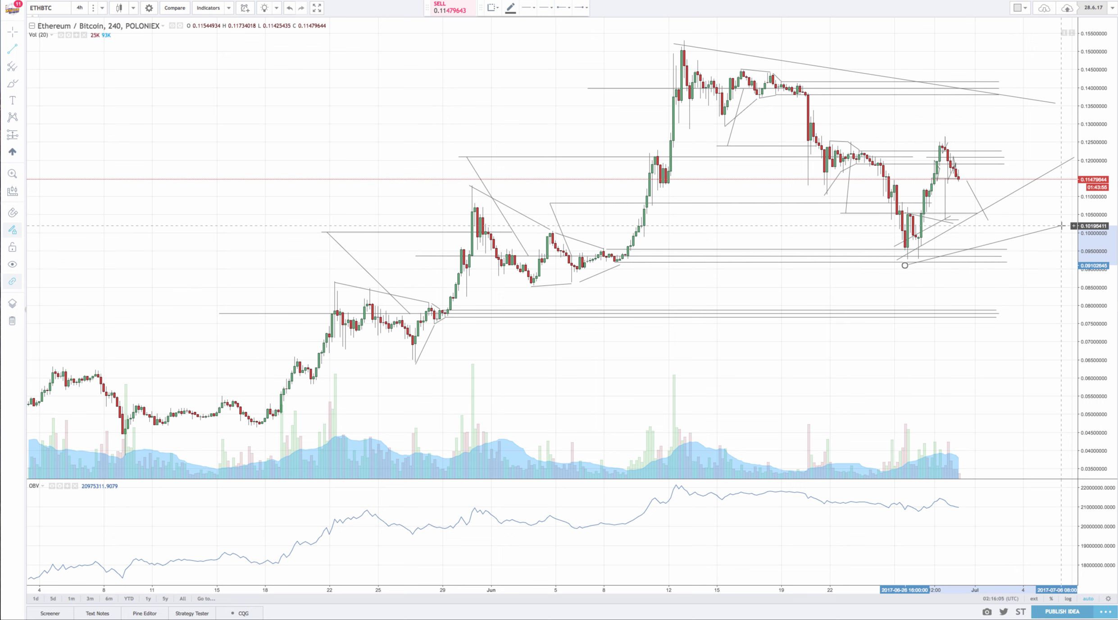
{"action": "left_click", "coordinate": [1061, 226]}
Draw a falling line over the late-June peak from about 0.1278 to 0.1076, and a projected drop from about 0.1039 to 0.0862
{"action": "left_click", "coordinate": [931, 132]}
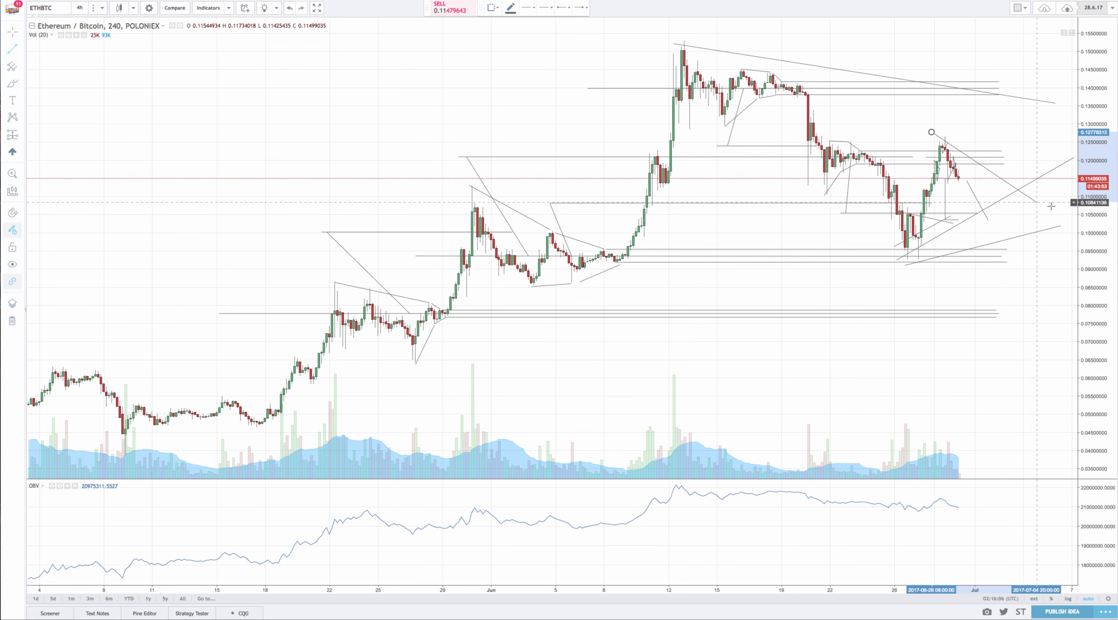
{"action": "left_click", "coordinate": [1066, 205]}
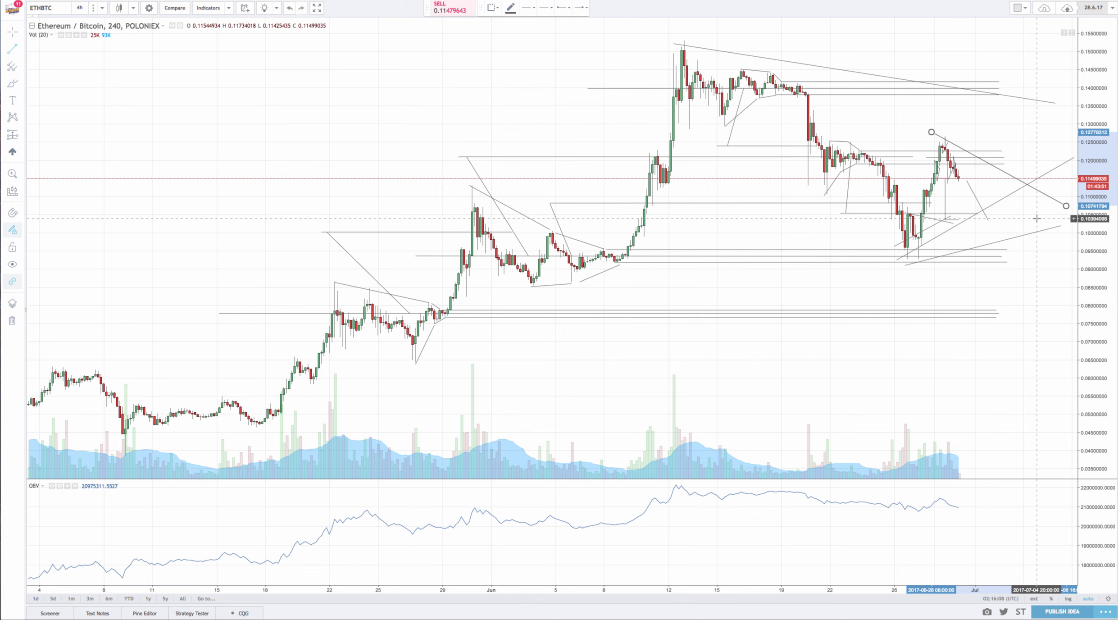
{"action": "left_click", "coordinate": [1036, 218]}
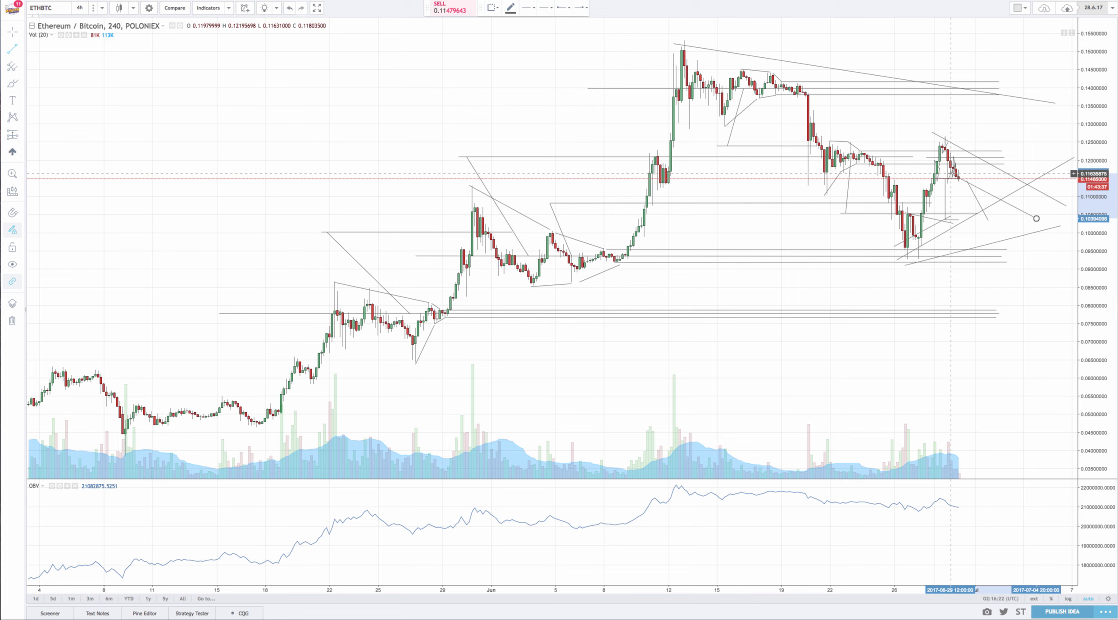
{"action": "left_click", "coordinate": [1049, 283]}
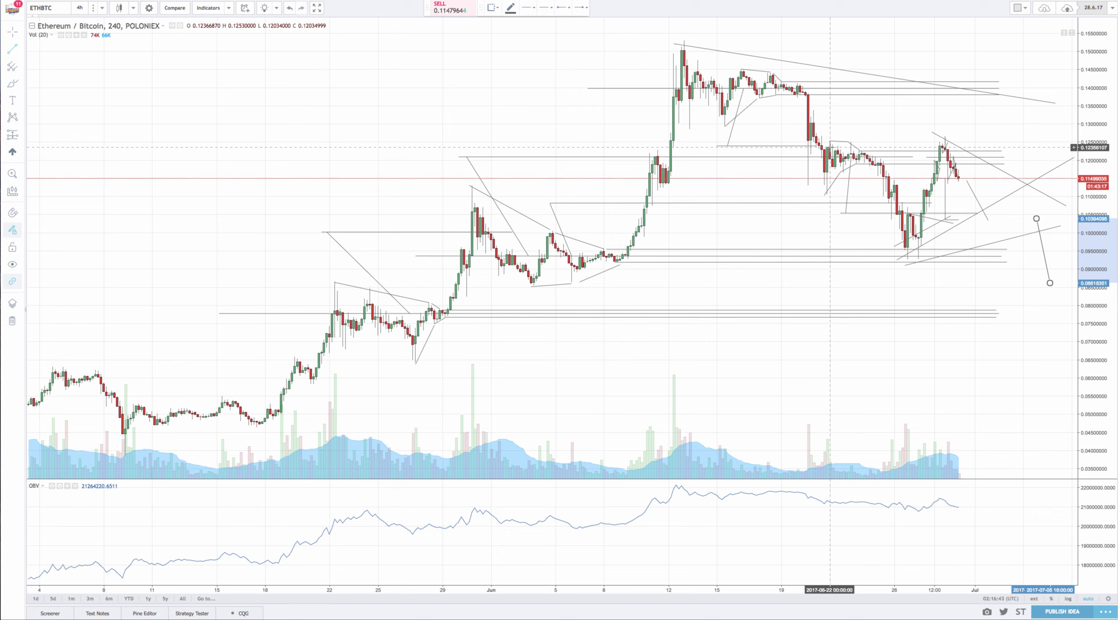
{"action": "mouse_move", "coordinate": [499, 613]}
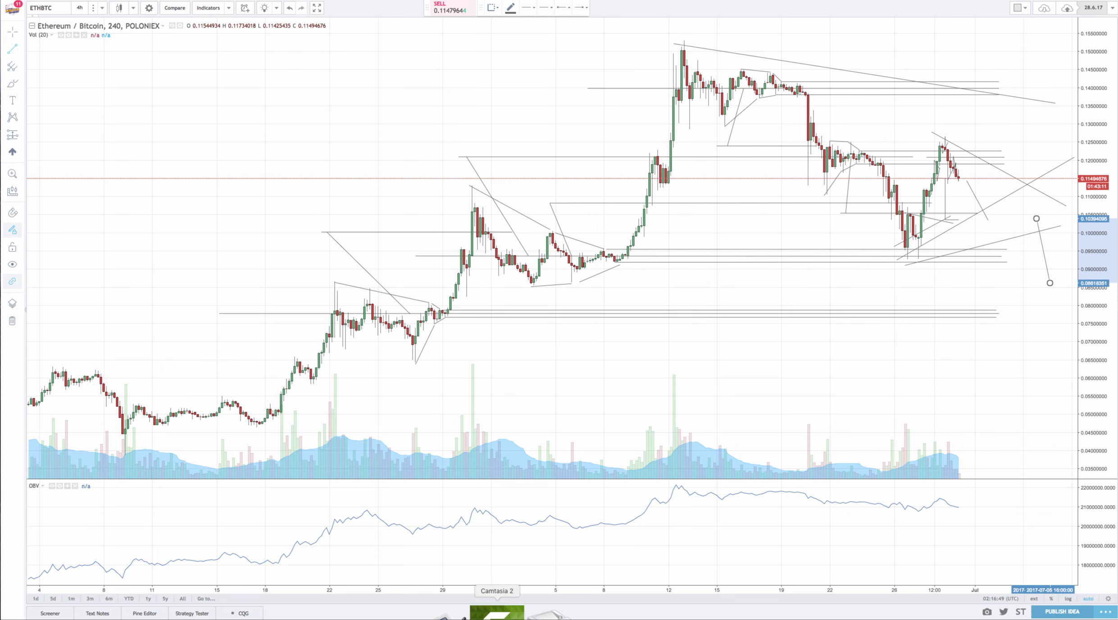
{"action": "right_click", "coordinate": [497, 612]}
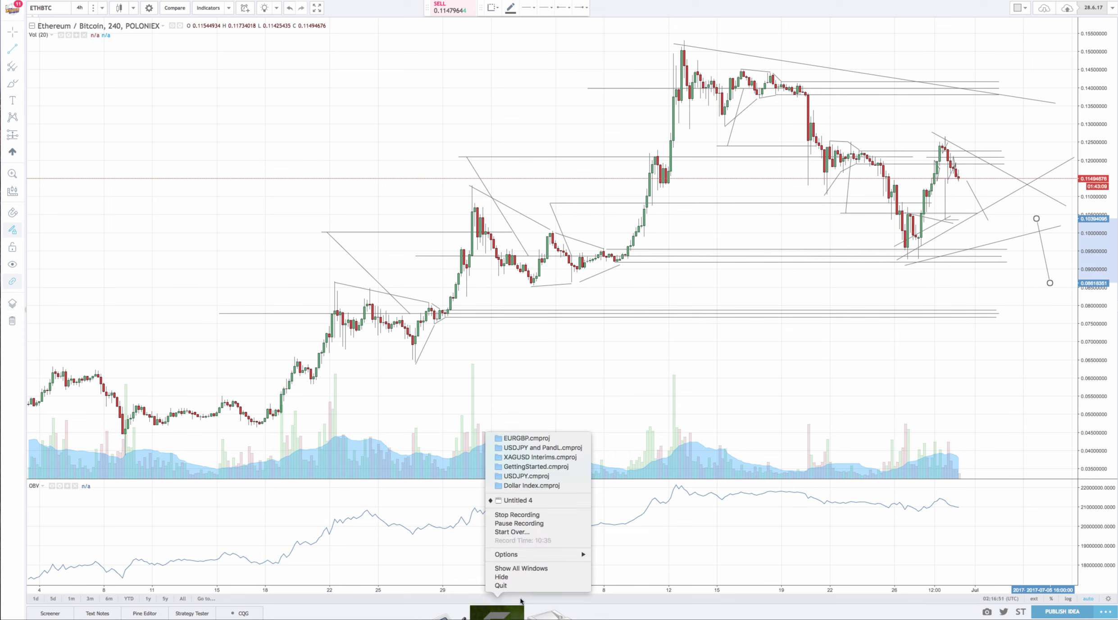